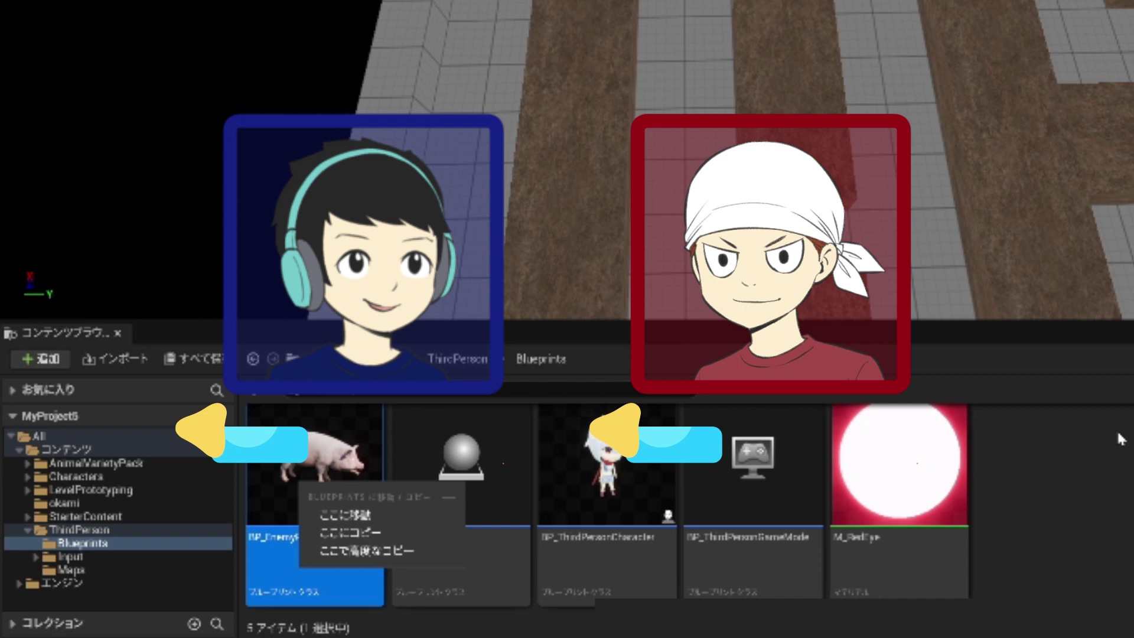
- Create a child Blueprint class of BP_EnemyPig and name it BP_EnemyPig_line
right_click(283, 438)
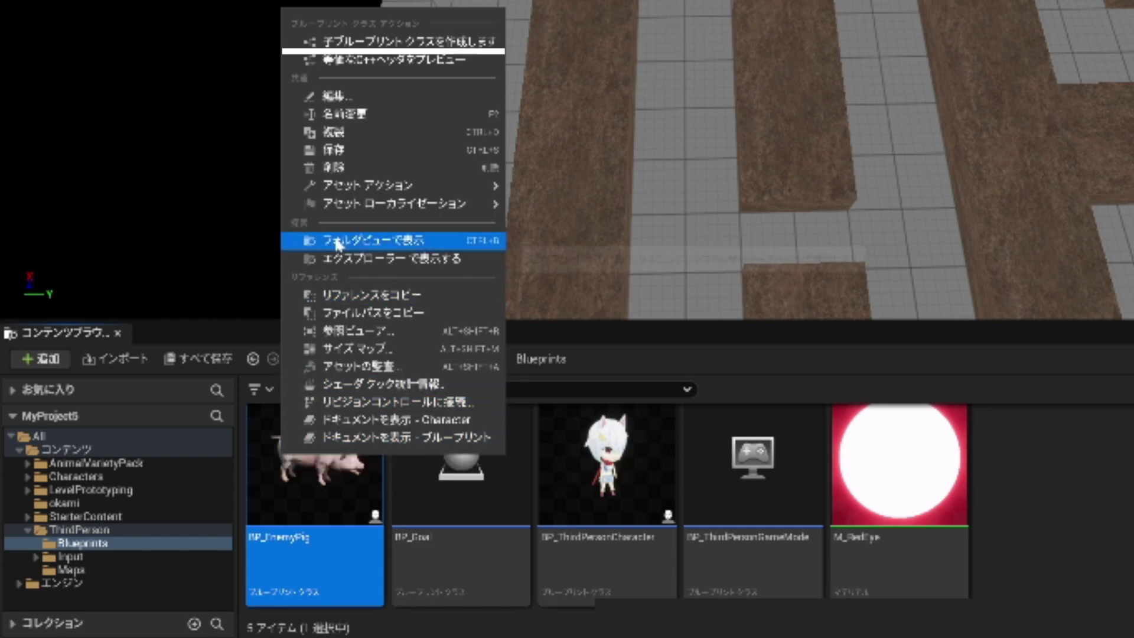
left_click(357, 43)
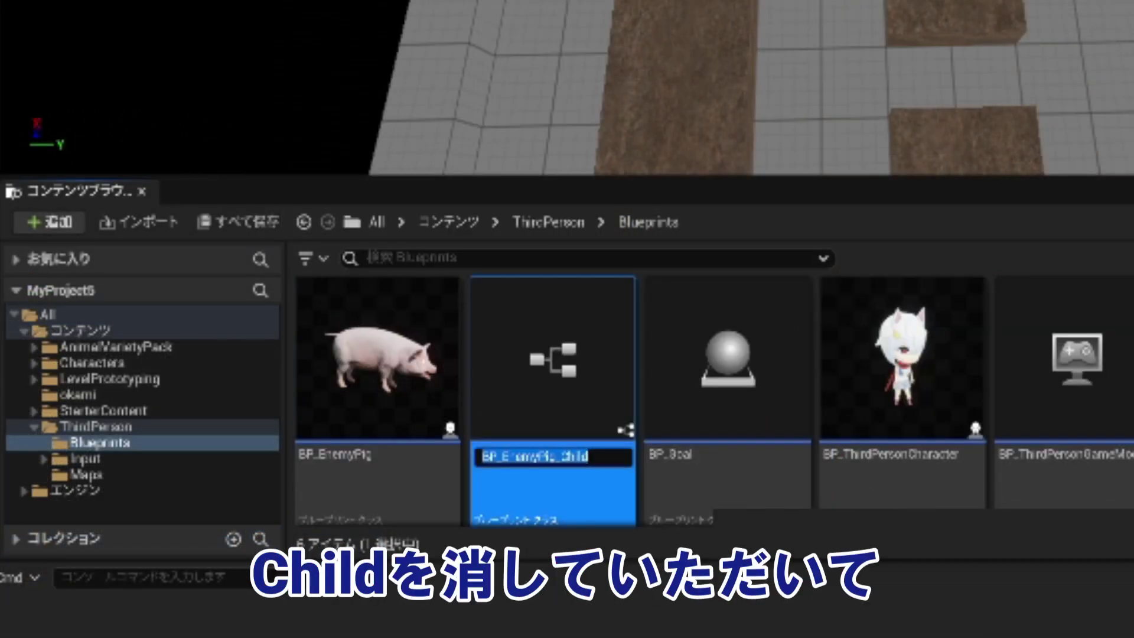
key("End")
key("BackSpace")
key("BackSpace")
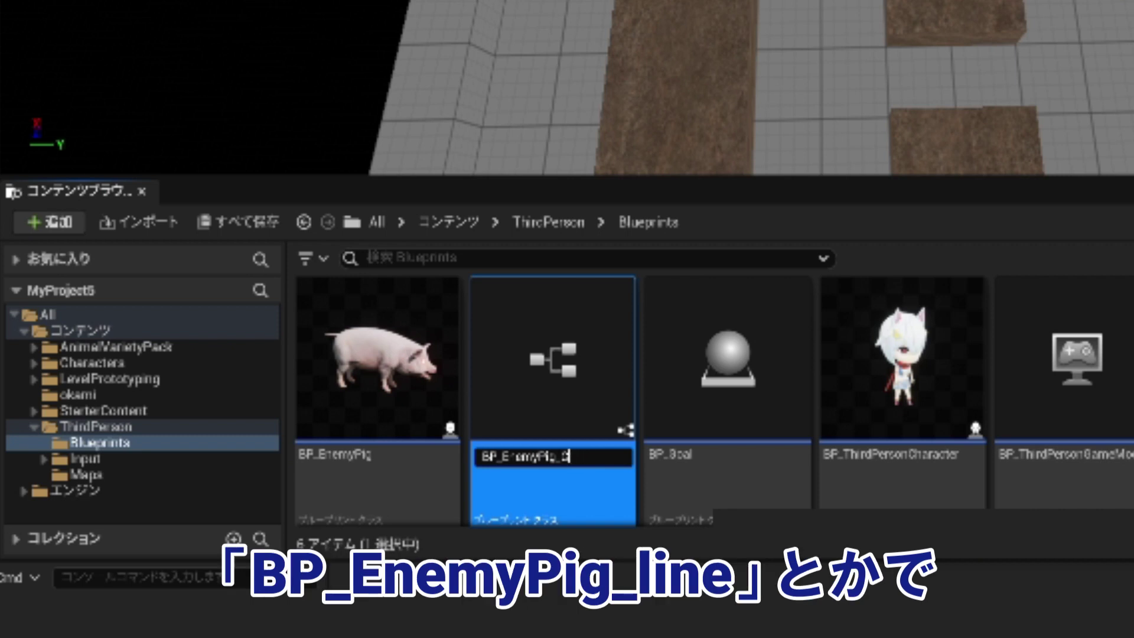
type("line")
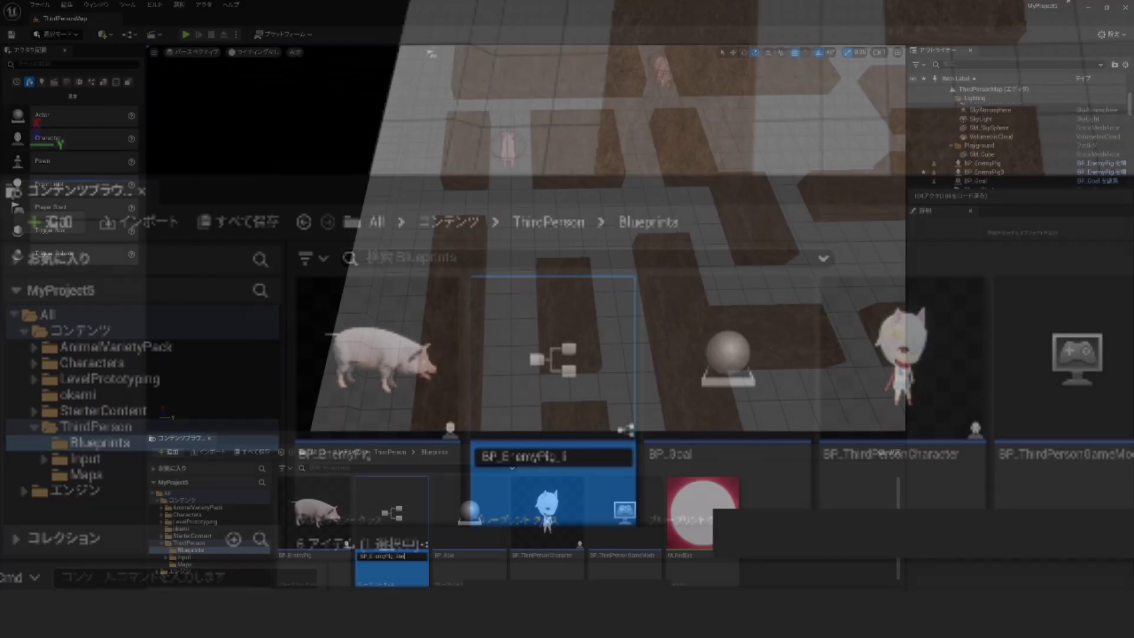
key("Return")
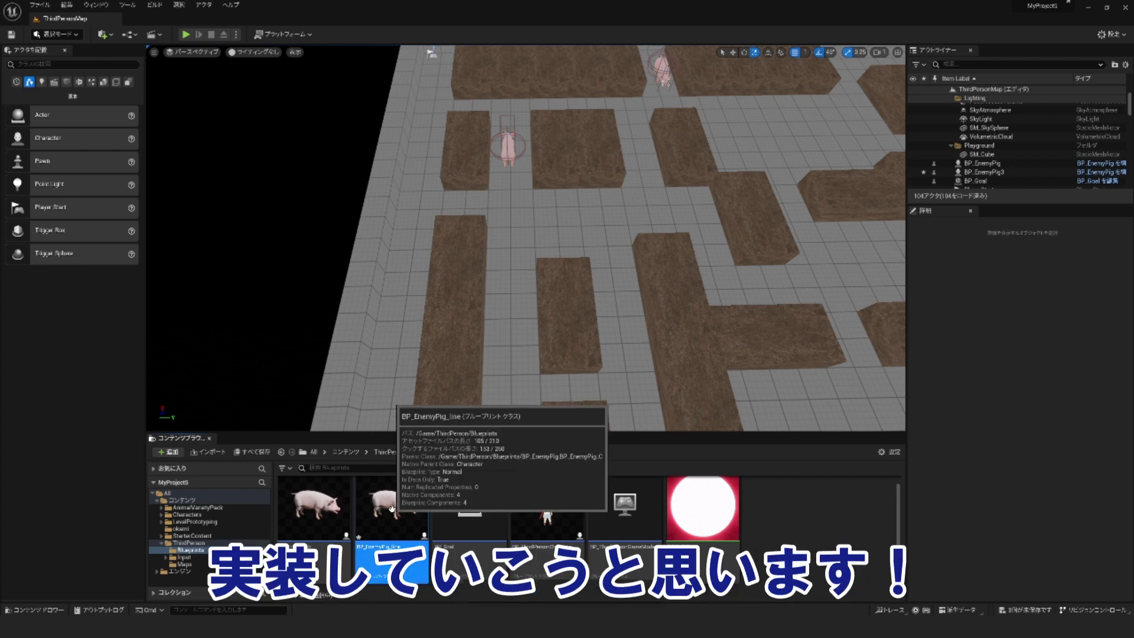
- Open BP_EnemyPig_line and add a Spline component under the Capsule Component
double_click(395, 509)
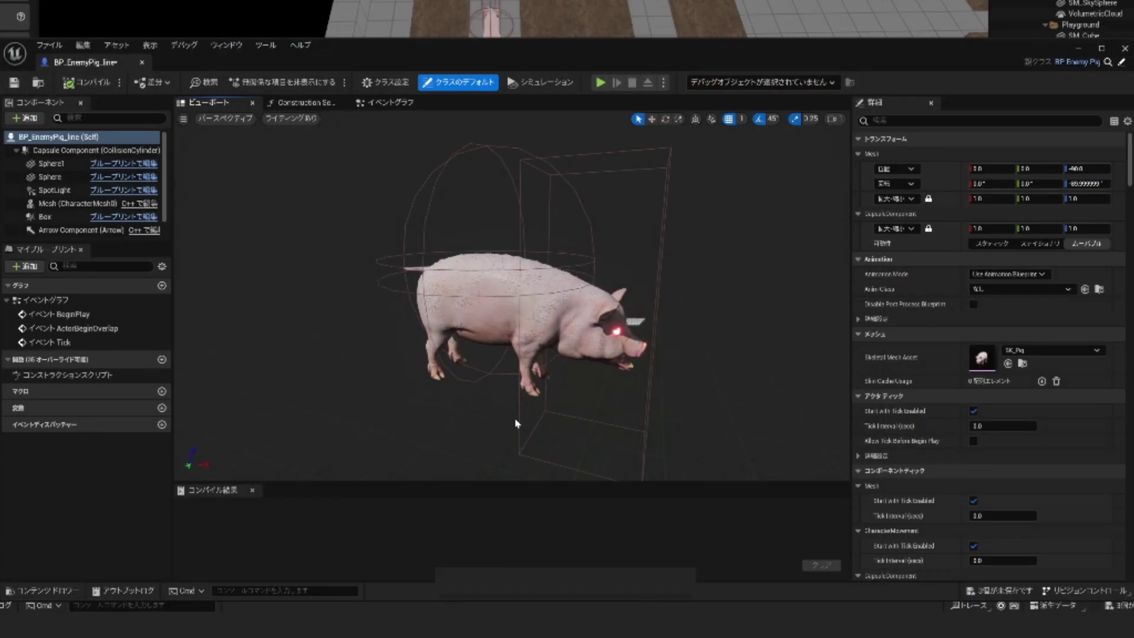
left_click(25, 117)
type("sp")
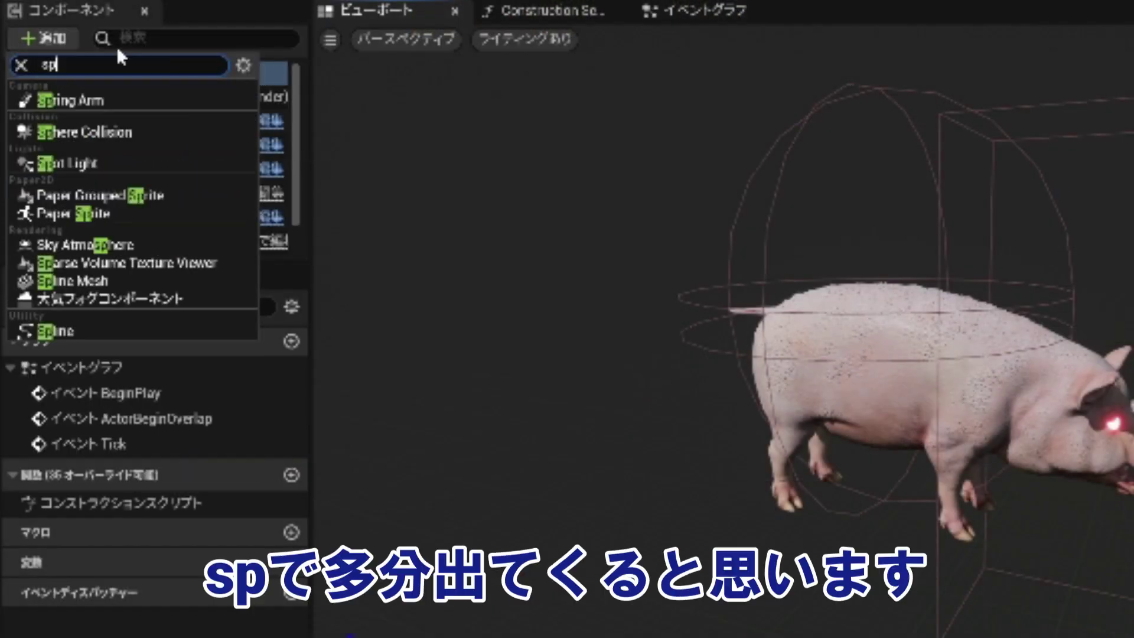
type("r")
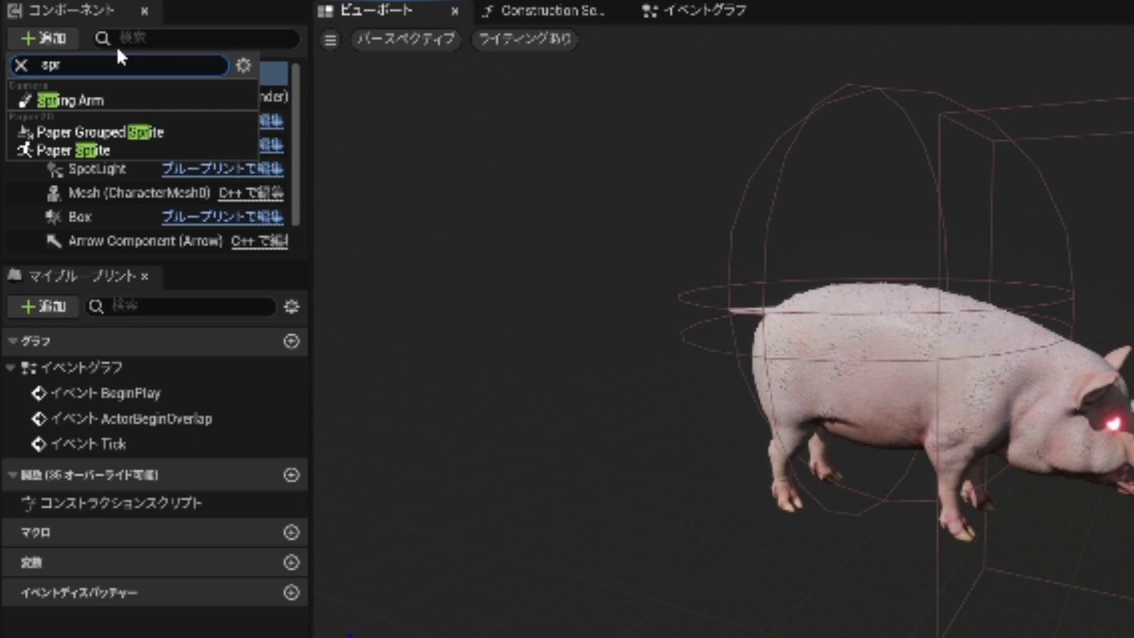
key("BackSpace")
type("l")
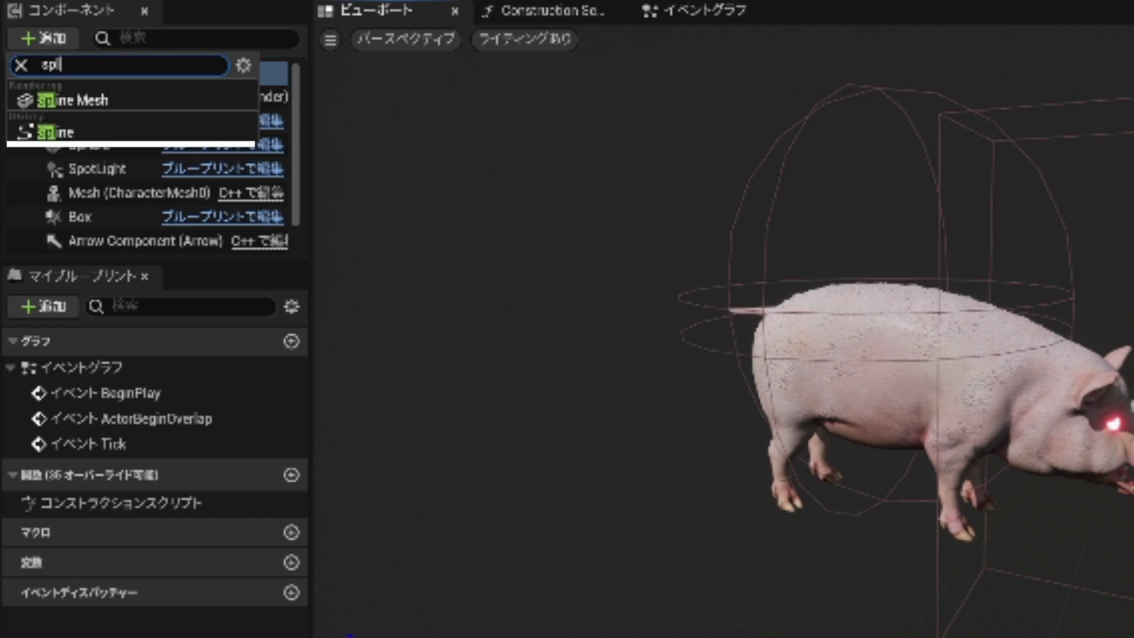
left_click(65, 133)
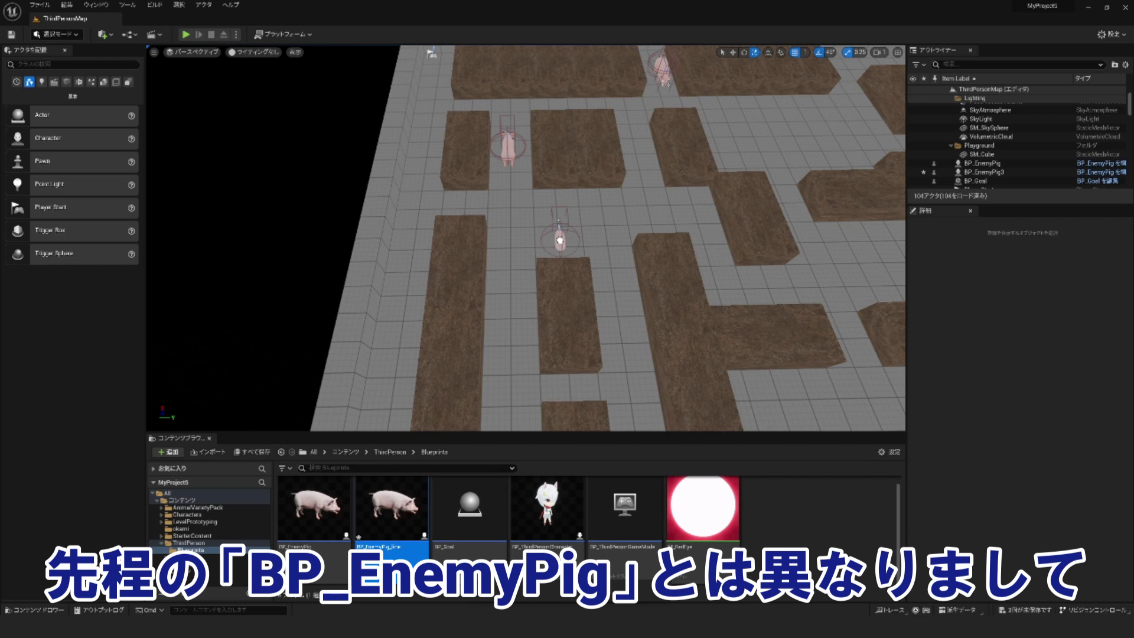
- Place a BP_EnemyPig_line pig into the maze level and zoom in on it
left_click_drag(560, 241, 560, 239)
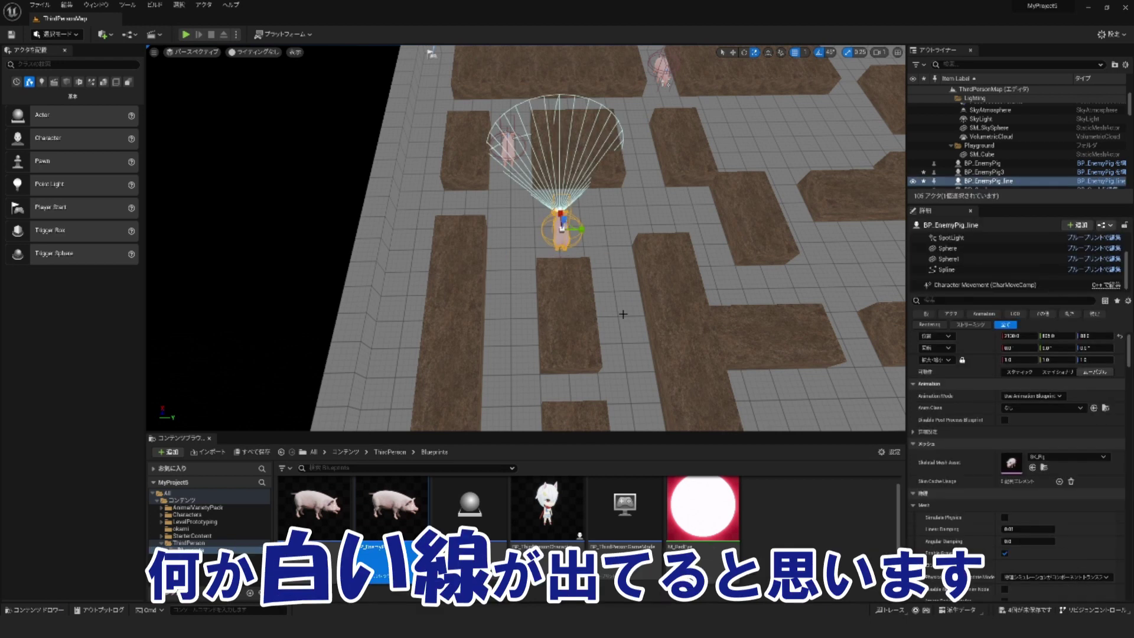
scroll(614, 302, "up", 3)
scroll(597, 278, "up", 3)
scroll(579, 247, "up", 4)
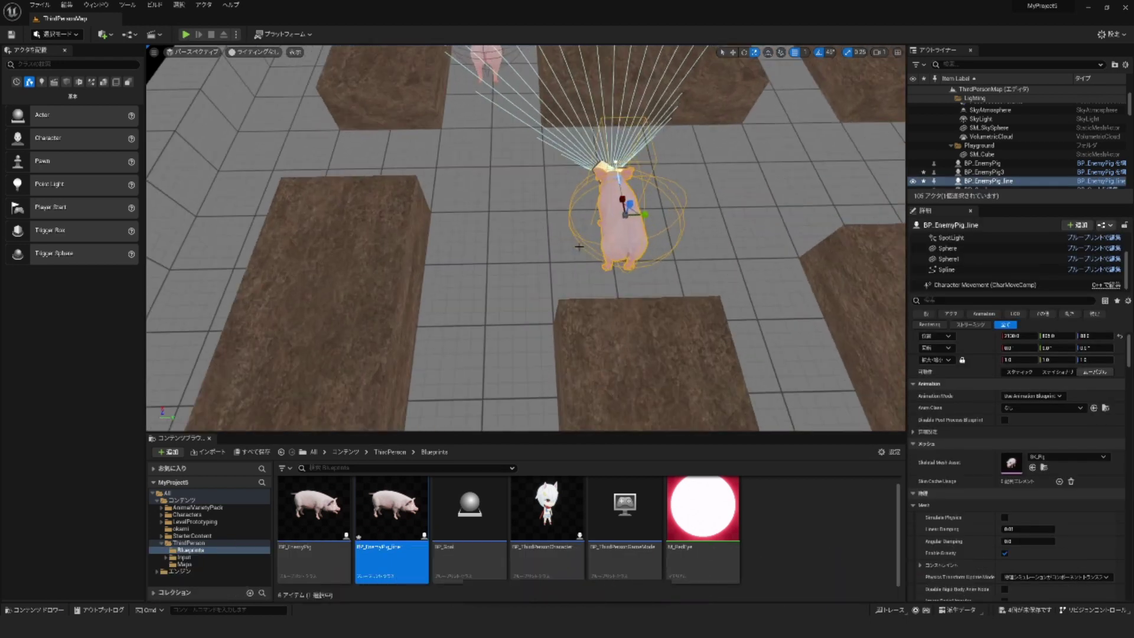
scroll(579, 246, "up", 2)
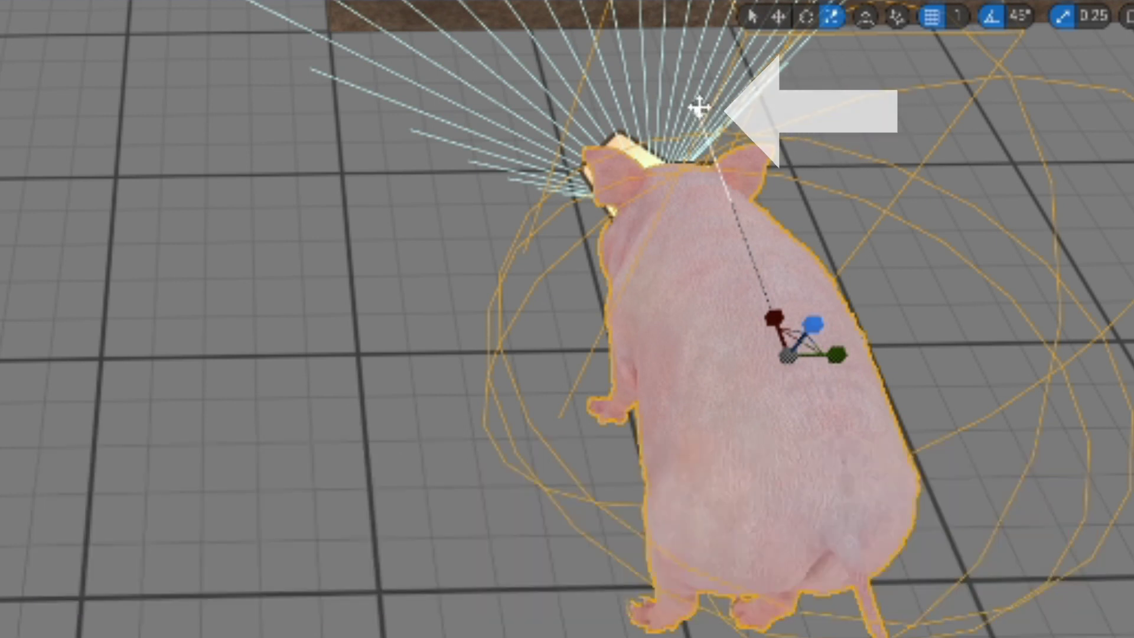
- Extend the pig's spline from its head point out across the floor with the Move tool
left_click(699, 107)
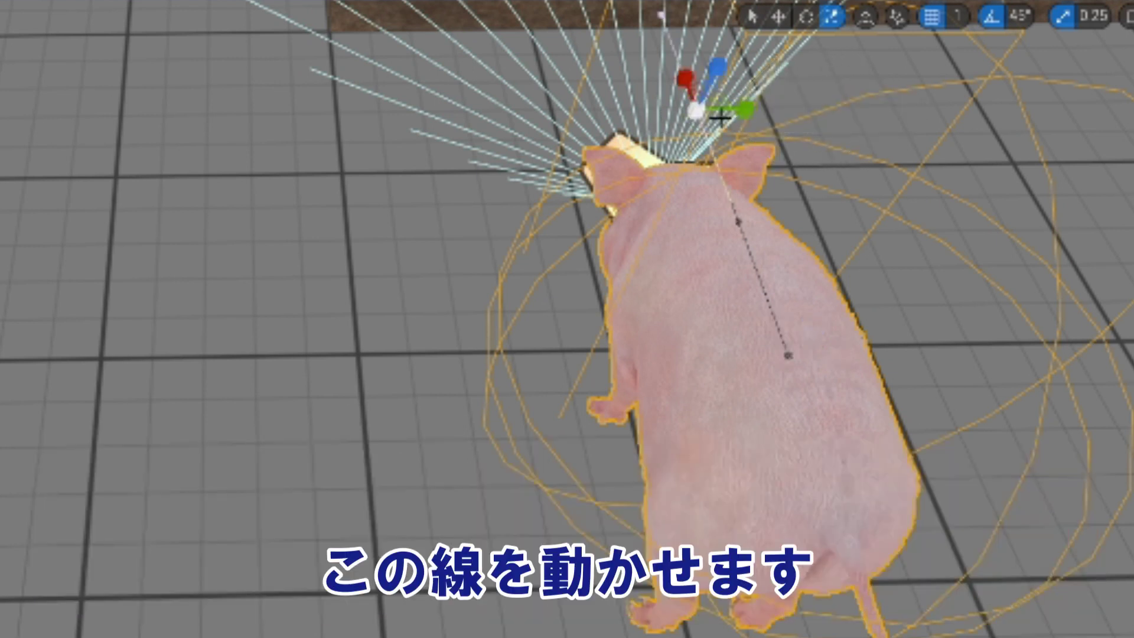
left_click(779, 17)
mouse_move(745, 108)
left_mouse_down()
mouse_move(863, 173)
mouse_move(238, 504)
left_mouse_up()
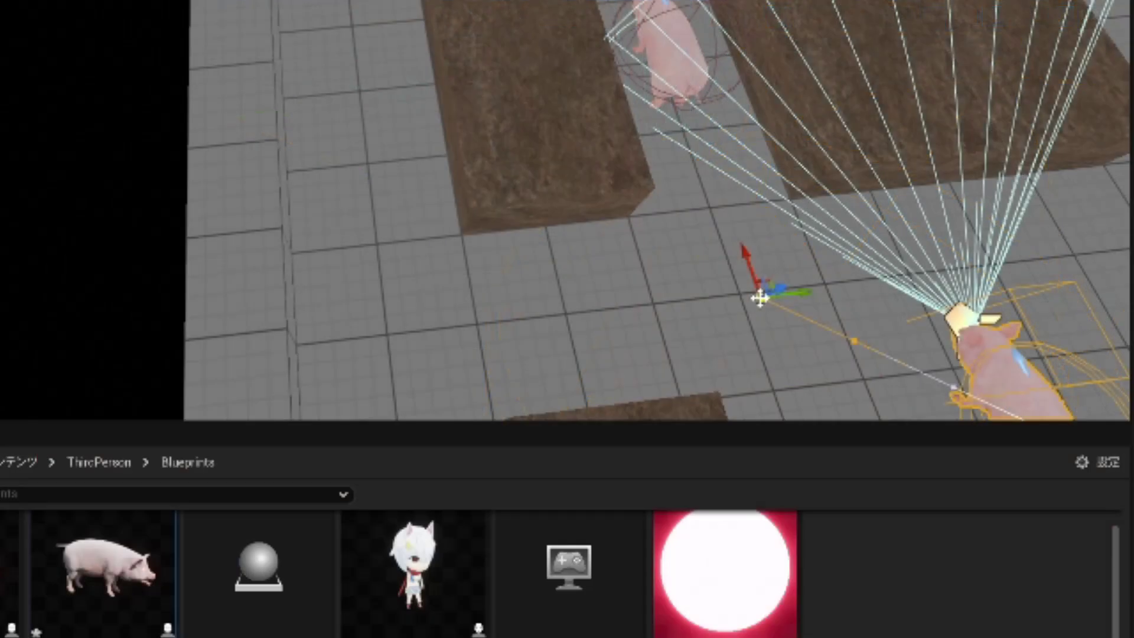
mouse_move(760, 296)
left_mouse_down()
mouse_move(653, 296)
mouse_move(839, 415)
mouse_move(469, 371)
left_mouse_up()
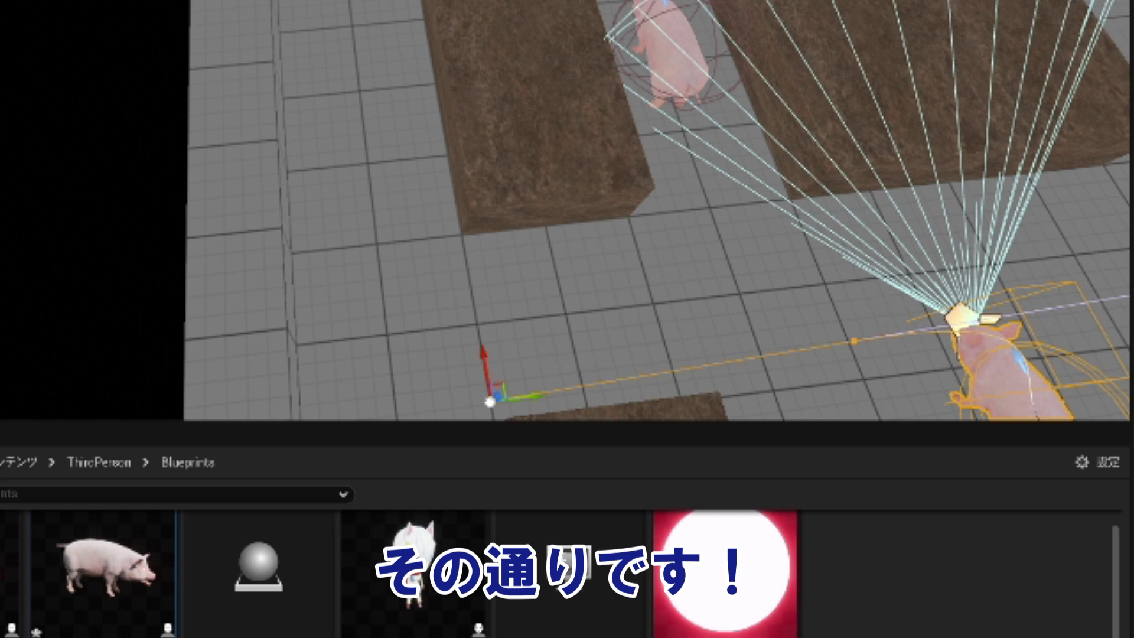
- Drag the spline's end points to stretch the path past the pig toward the far block
scroll(659, 346, "down", 5)
scroll(660, 346, "up", 2)
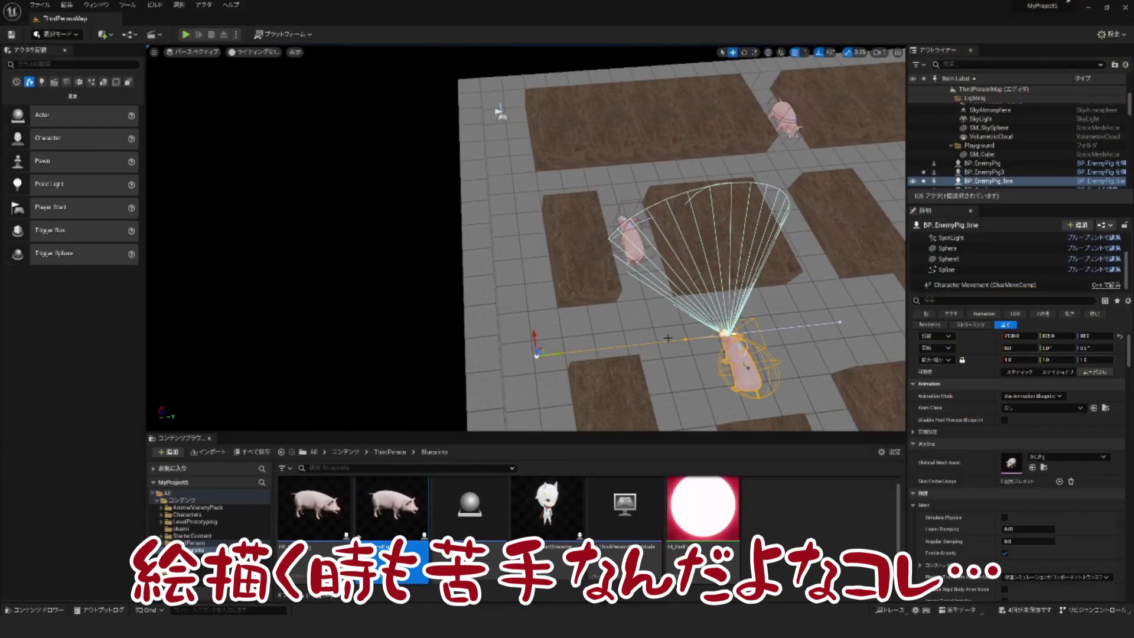
mouse_move(537, 338)
left_mouse_down()
mouse_move(546, 349)
mouse_move(526, 333)
left_mouse_up()
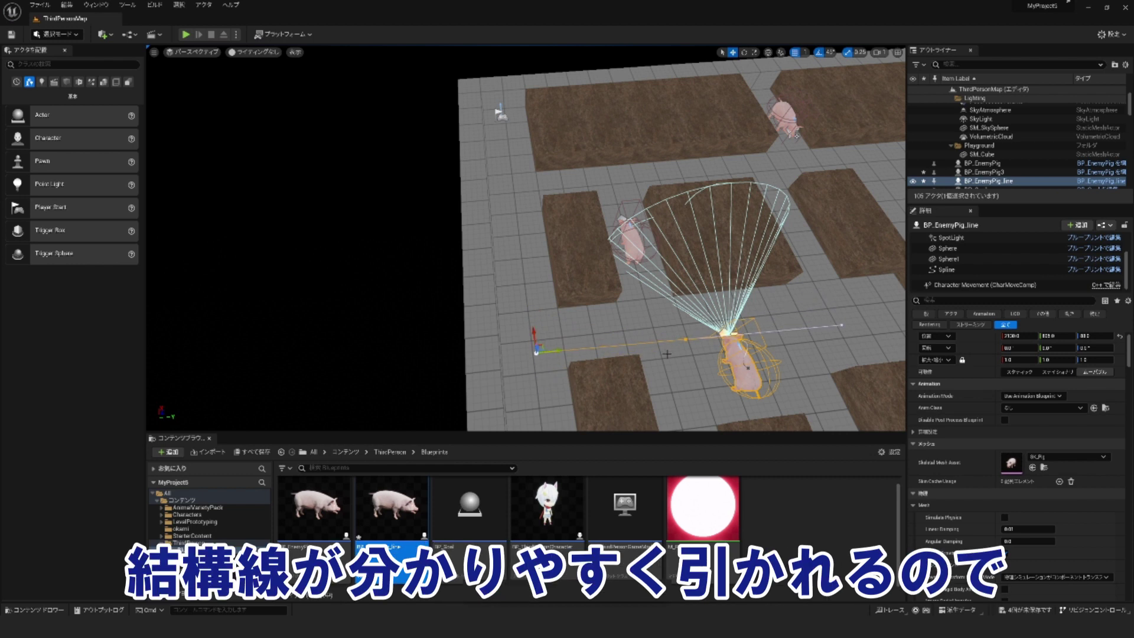
right_click_drag(837, 325, 838, 316)
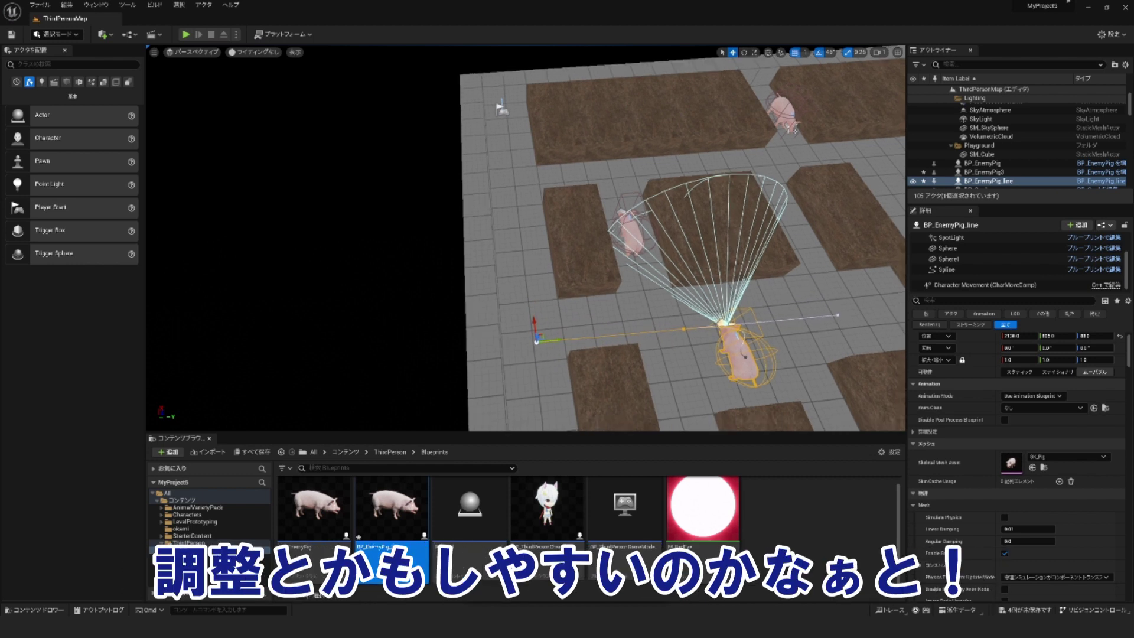
left_click(839, 314)
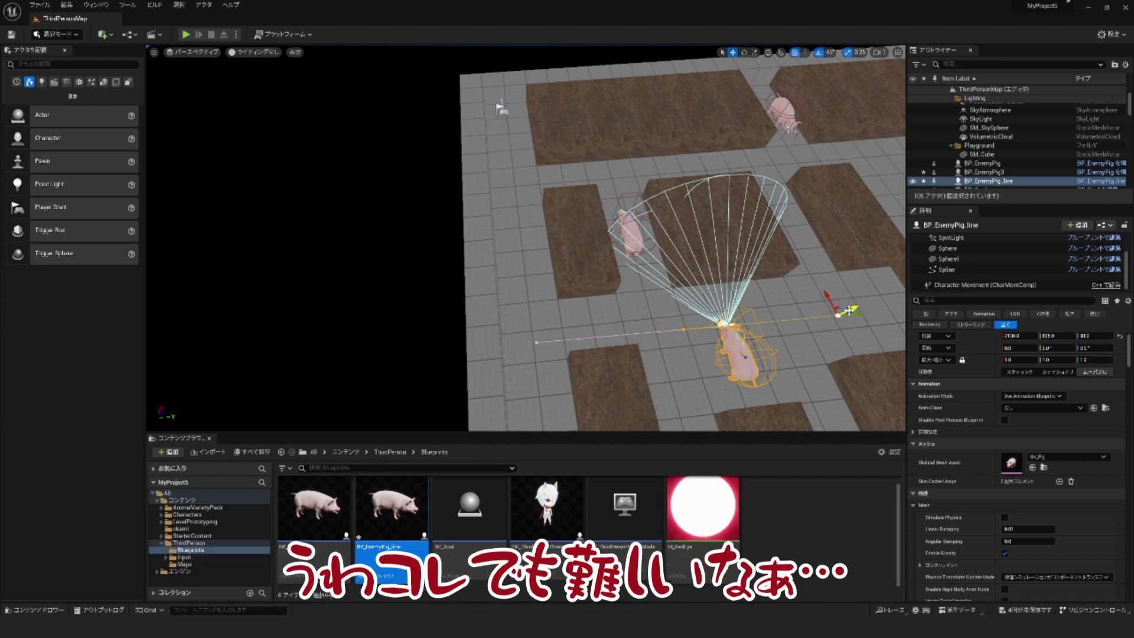
mouse_move(831, 300)
left_mouse_down()
mouse_move(827, 290)
mouse_move(833, 303)
left_mouse_up()
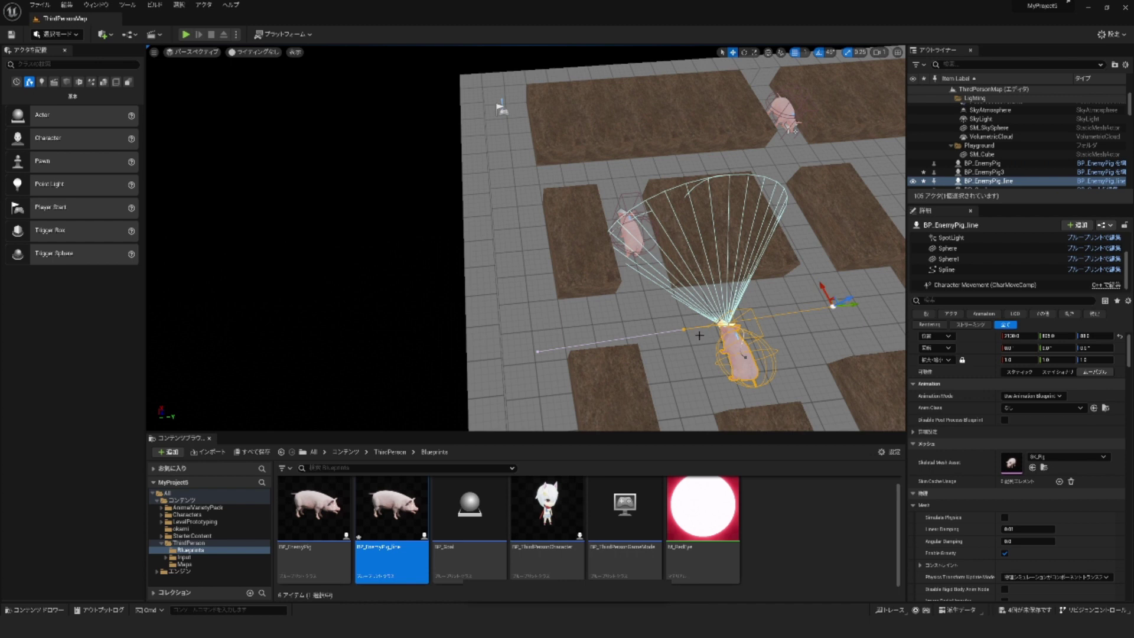
scroll(776, 315, "up", 1)
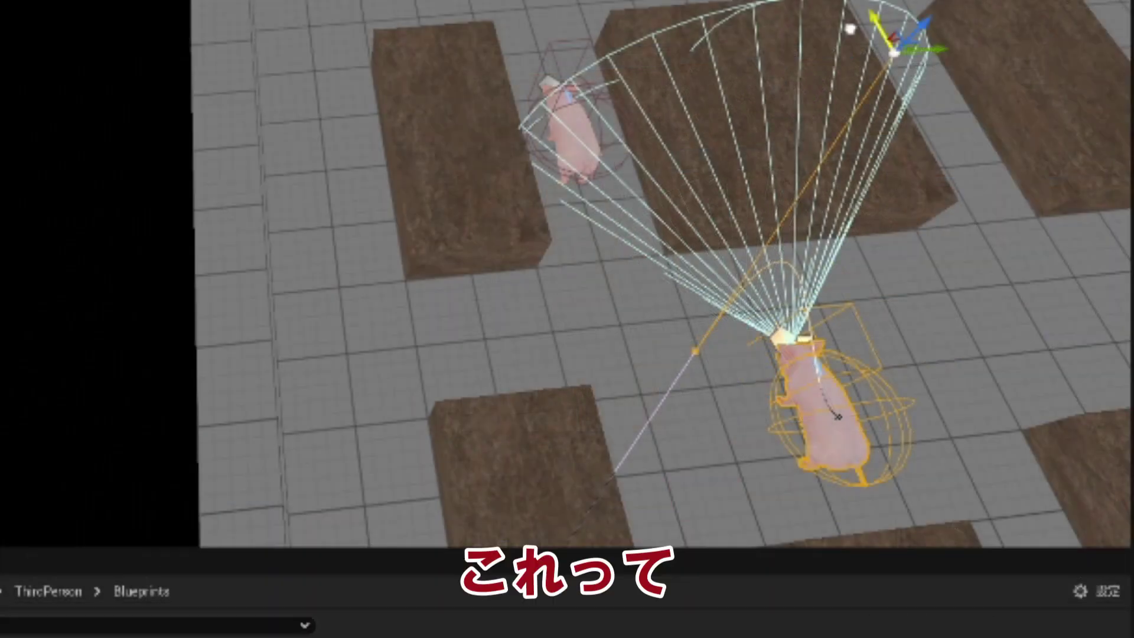
left_click_drag(859, 319, 859, 312)
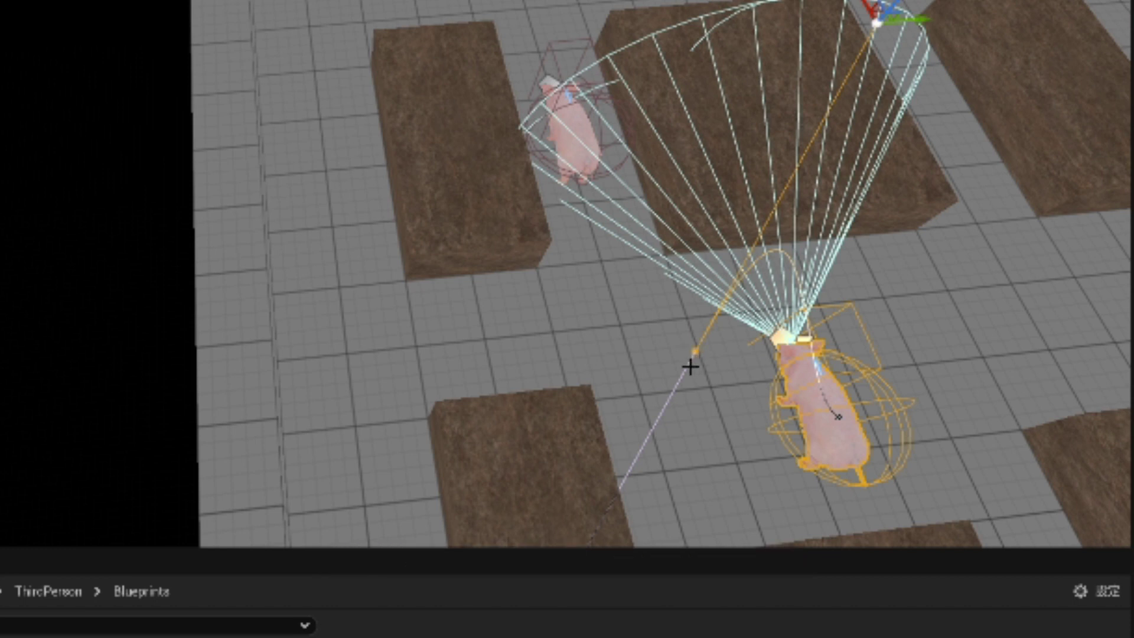
middle_click_drag(704, 343, 680, 328)
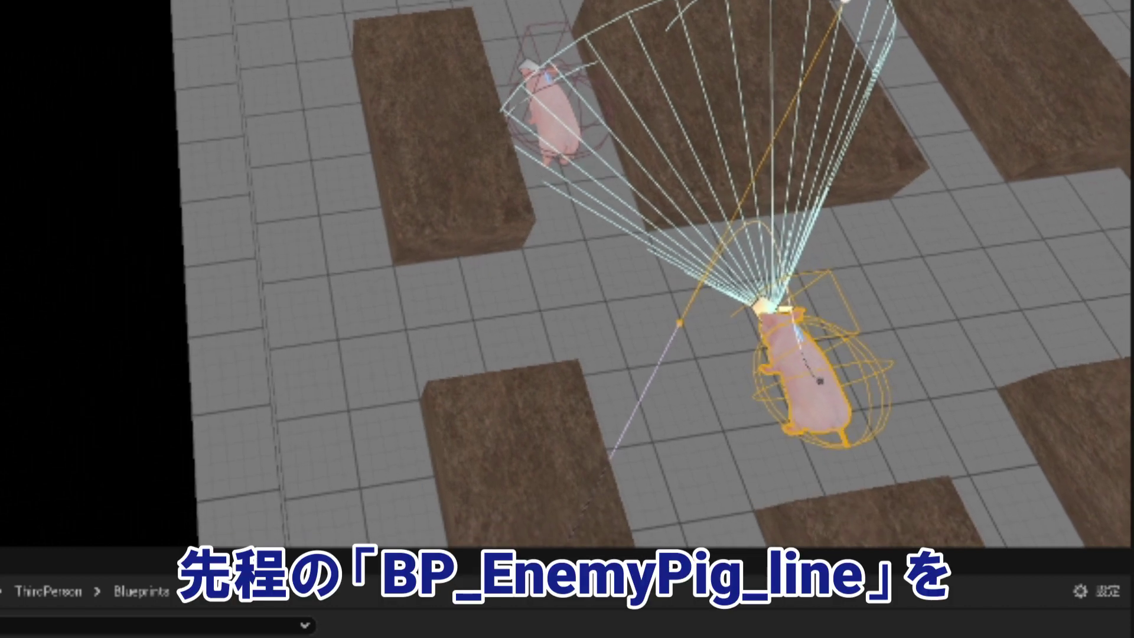
- Enable Closed Loop on the Blueprint's Spline component and compile
left_click(681, 325)
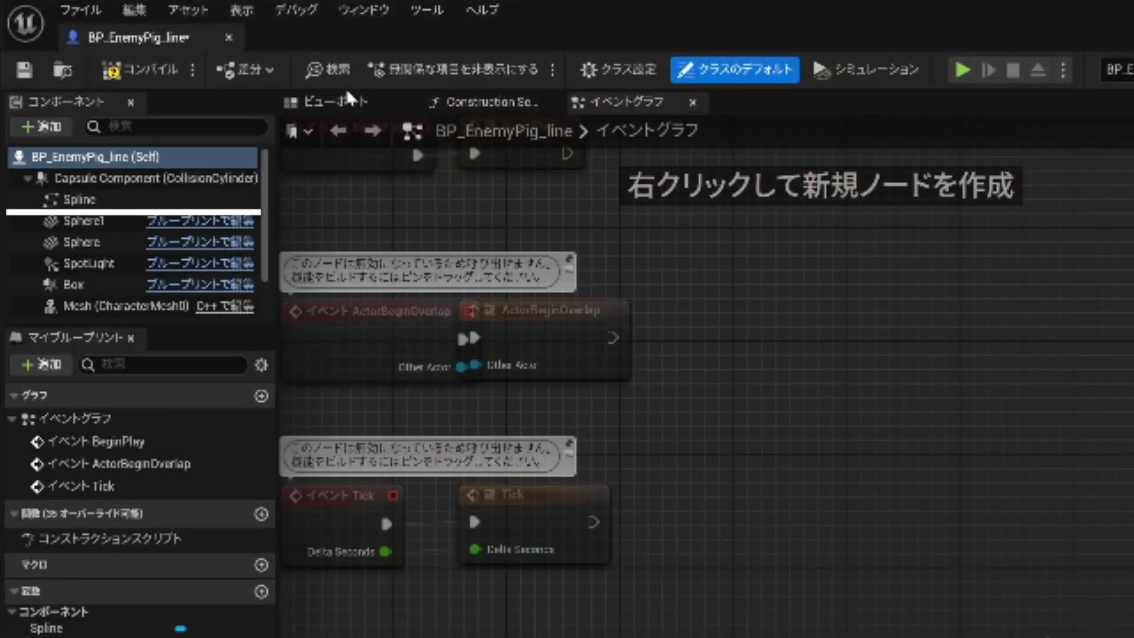
left_click(337, 102)
left_click(77, 198)
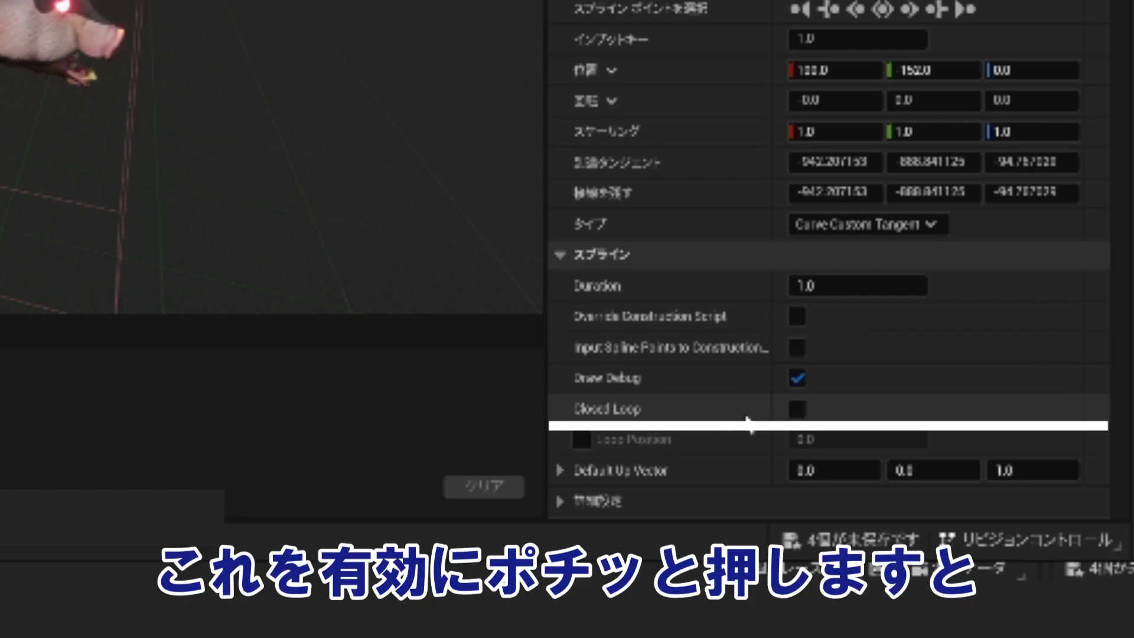
left_click(797, 409)
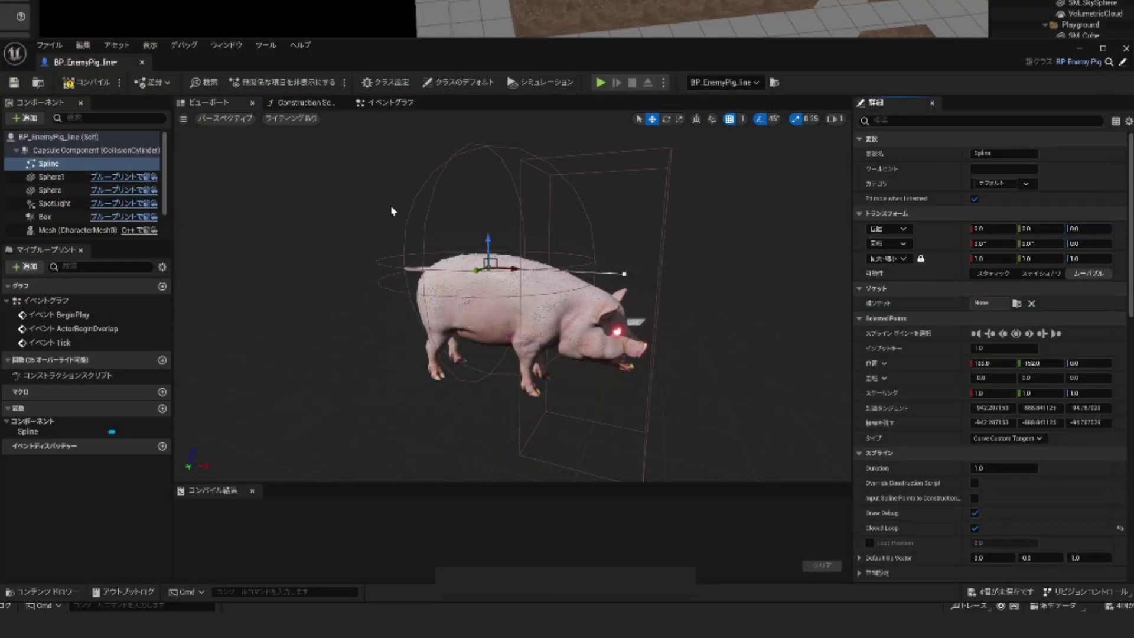
left_click(98, 83)
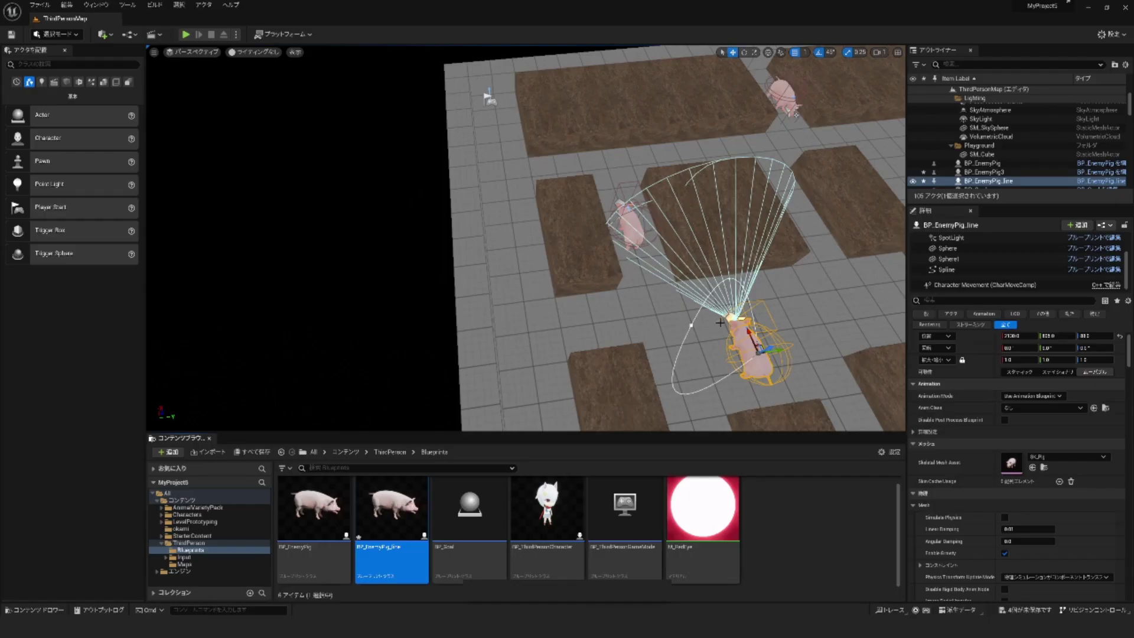
- Drag the spline's control points left and down to start looping around a block
scroll(721, 349, "up", 2)
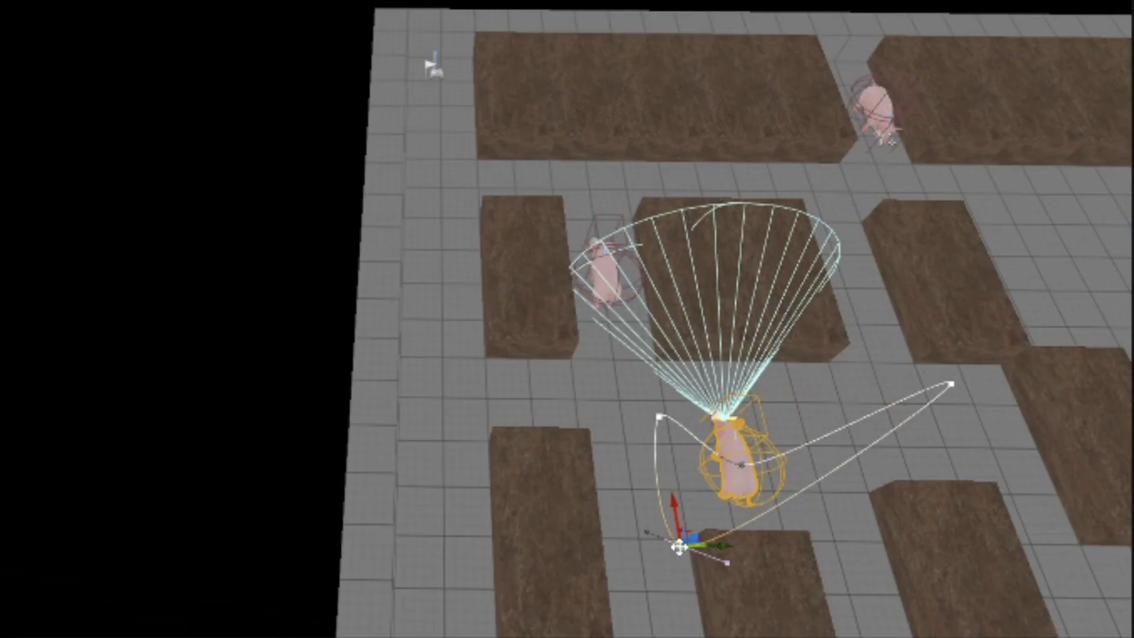
left_click_drag(679, 426, 643, 437)
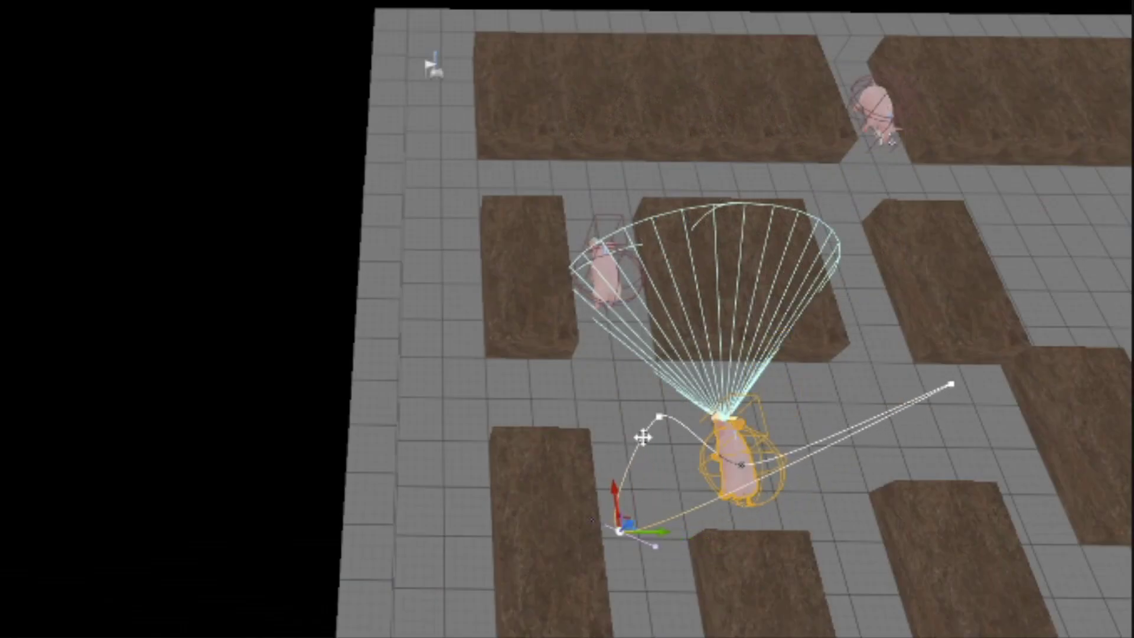
left_click(658, 418)
left_click_drag(659, 416, 663, 412)
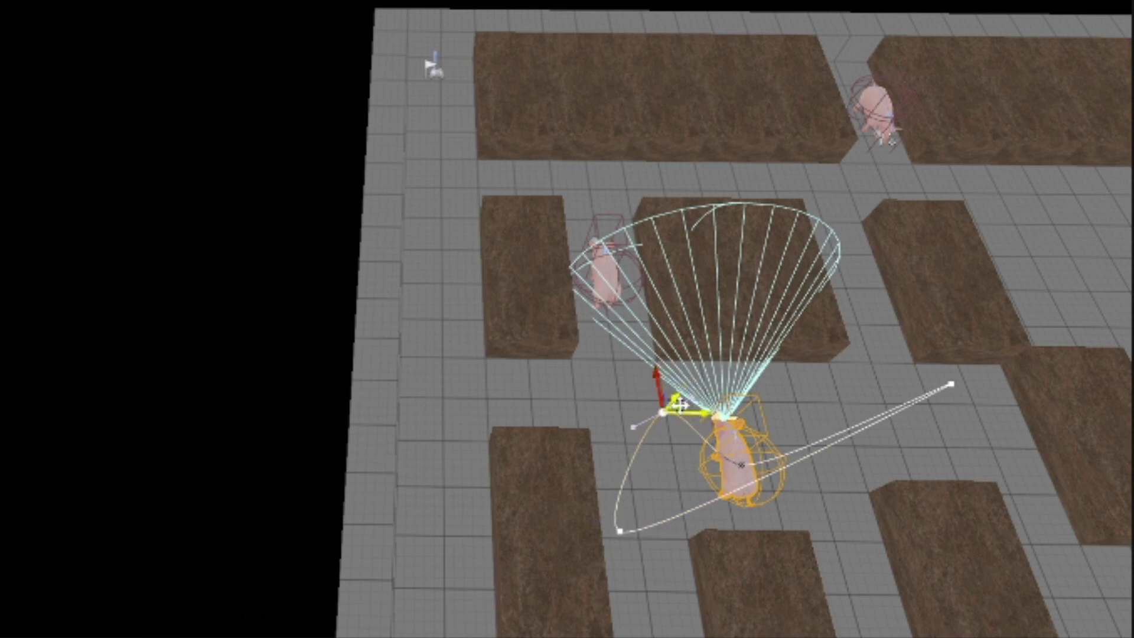
mouse_move(679, 413)
left_mouse_down()
mouse_move(629, 413)
mouse_move(608, 331)
left_mouse_up()
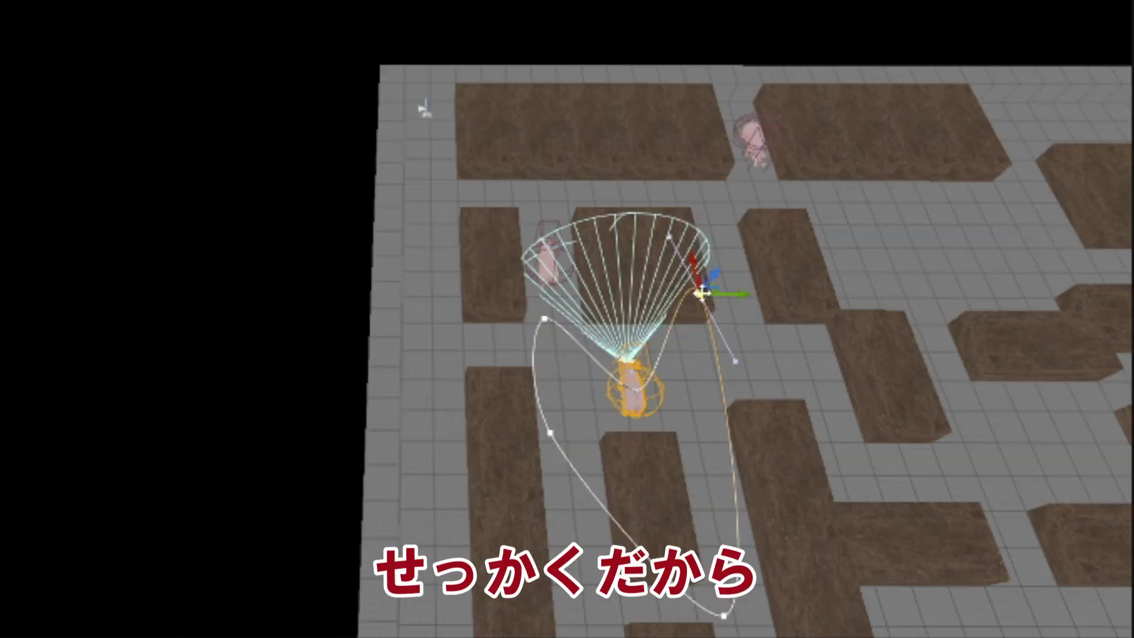
left_click_drag(702, 294, 702, 368)
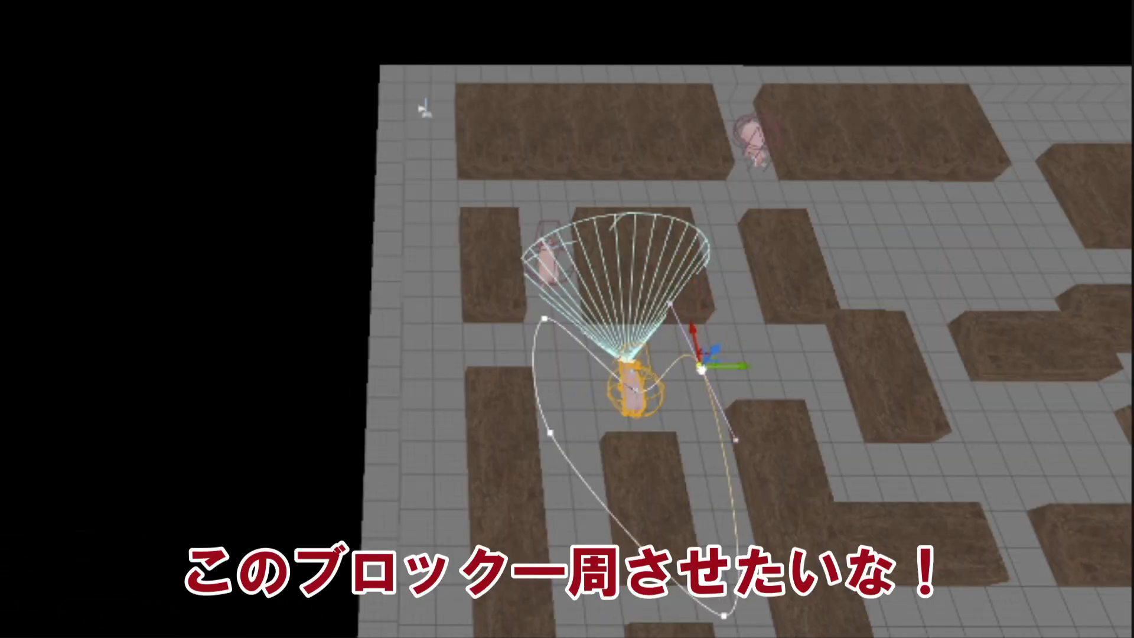
left_click(551, 433)
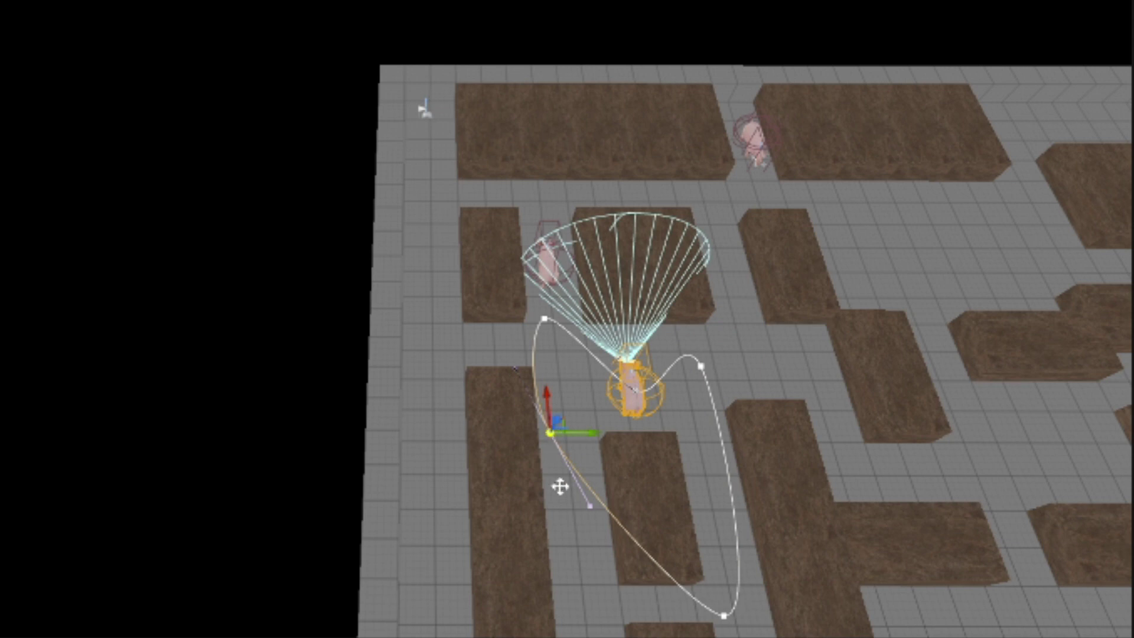
left_click_drag(552, 436, 578, 589)
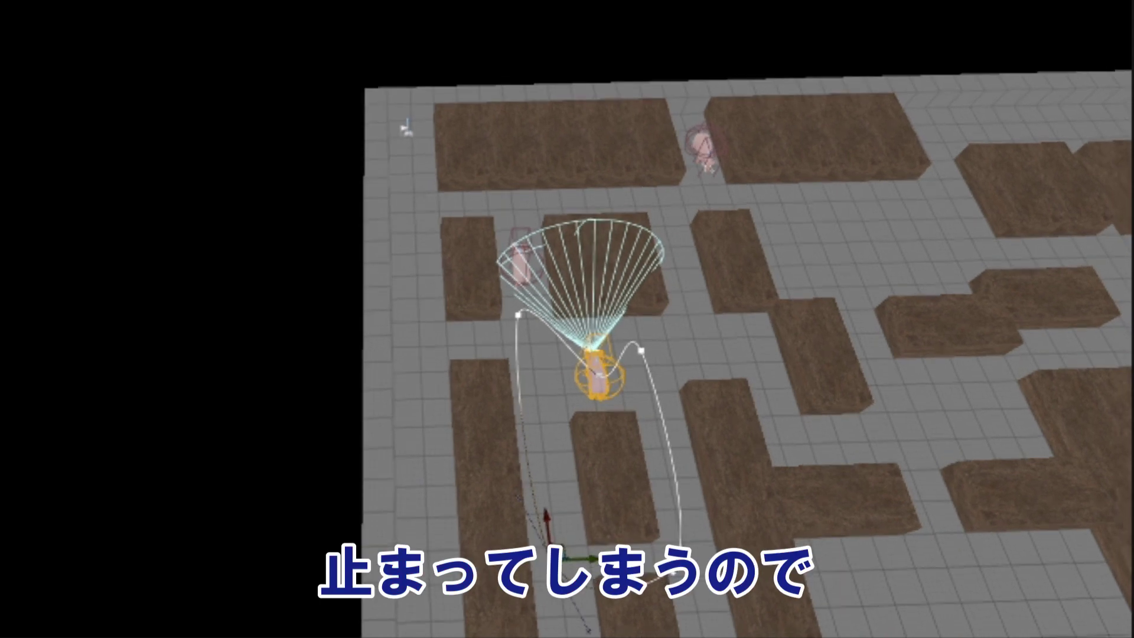
- Round off the lower and upper-left spline points, then delete the wooden block below the path
left_click(671, 547)
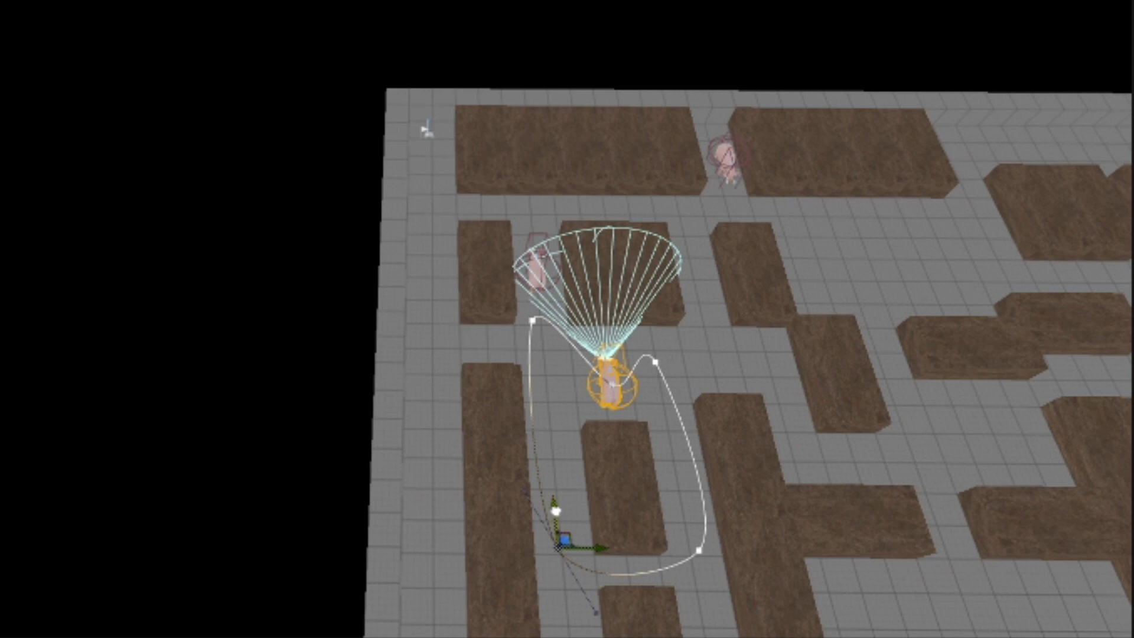
left_click_drag(556, 510, 565, 549)
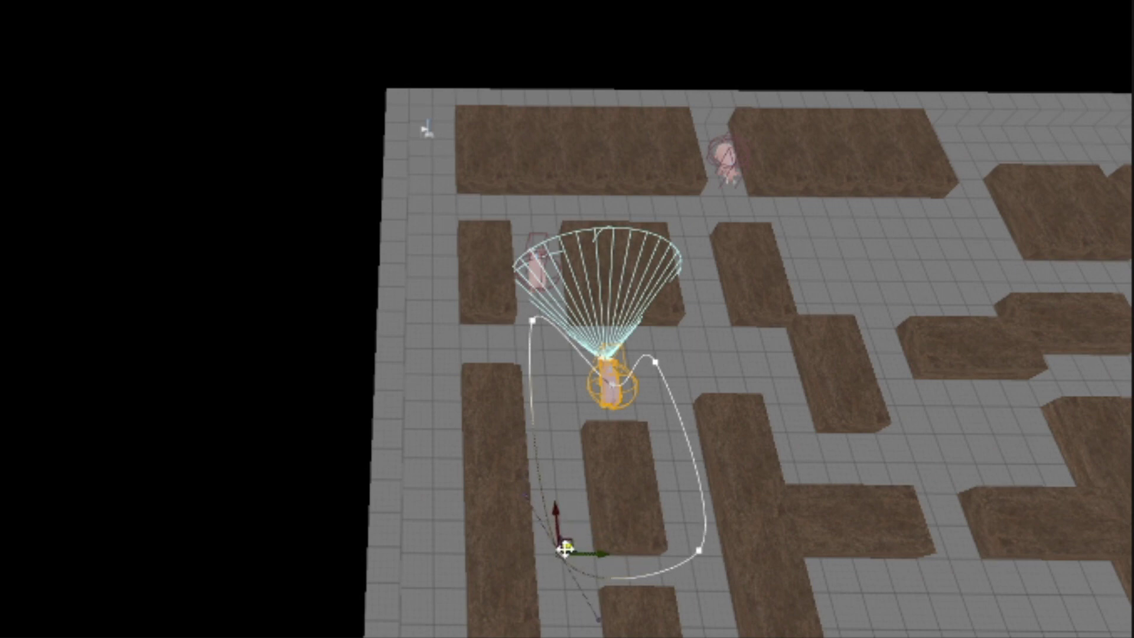
left_click(570, 554)
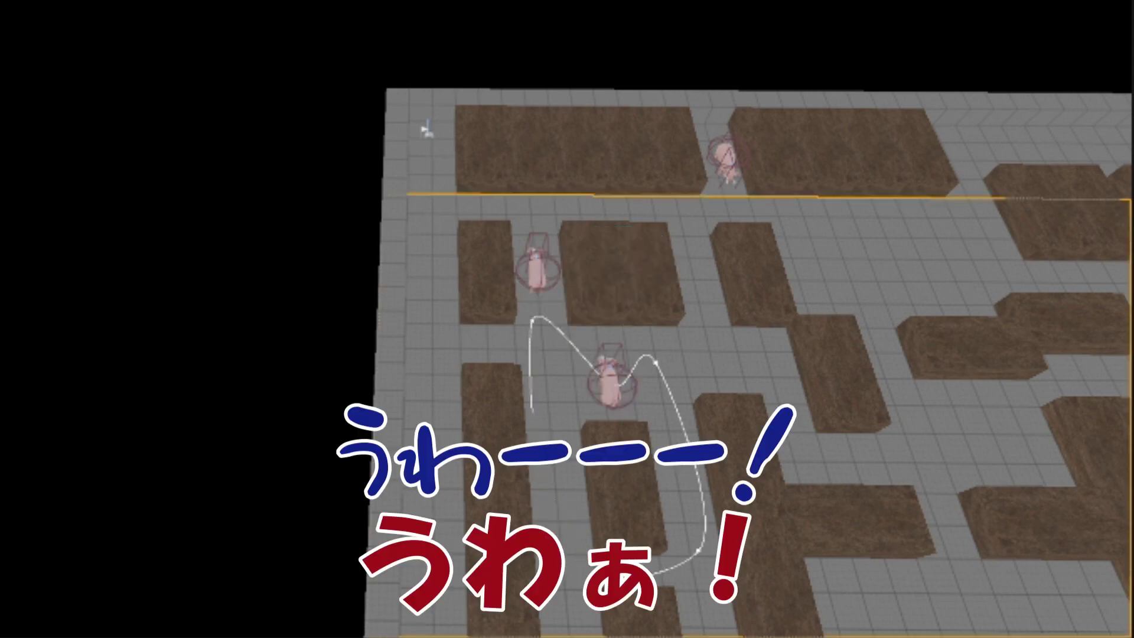
left_click(647, 393)
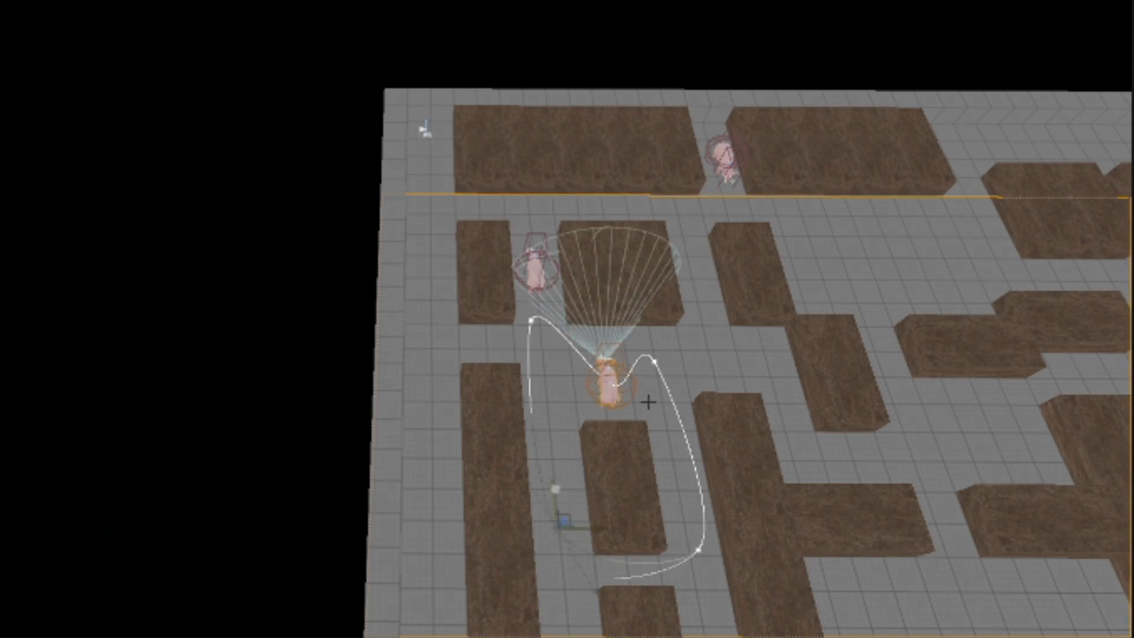
mouse_move(566, 546)
left_mouse_down()
mouse_move(583, 526)
mouse_move(567, 542)
left_mouse_up()
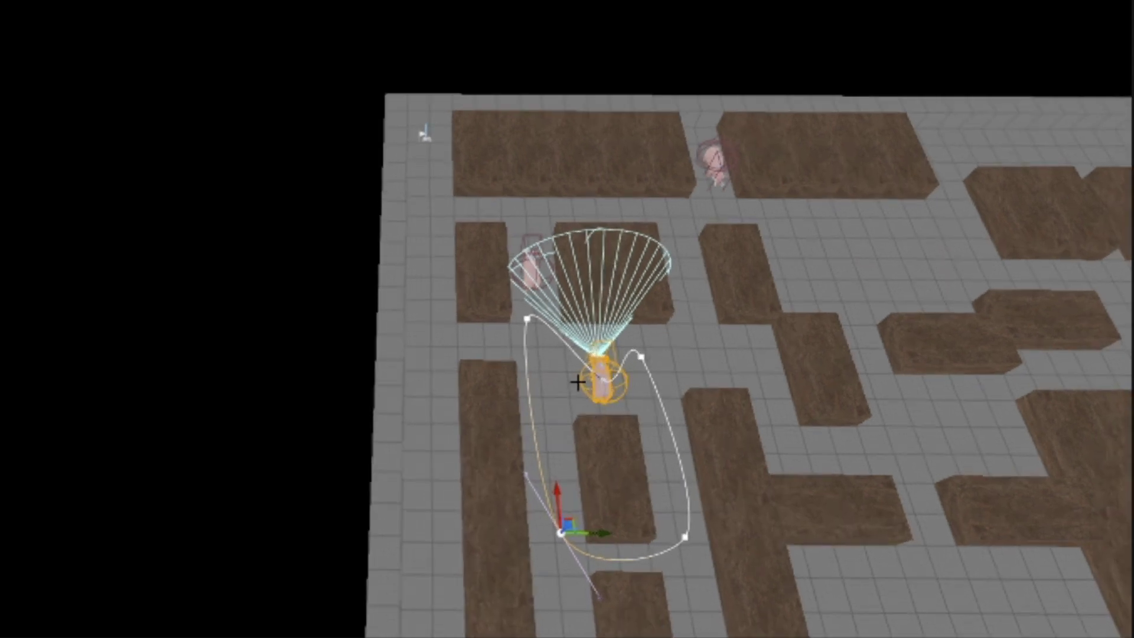
left_click(527, 319)
left_click_drag(526, 318, 525, 361)
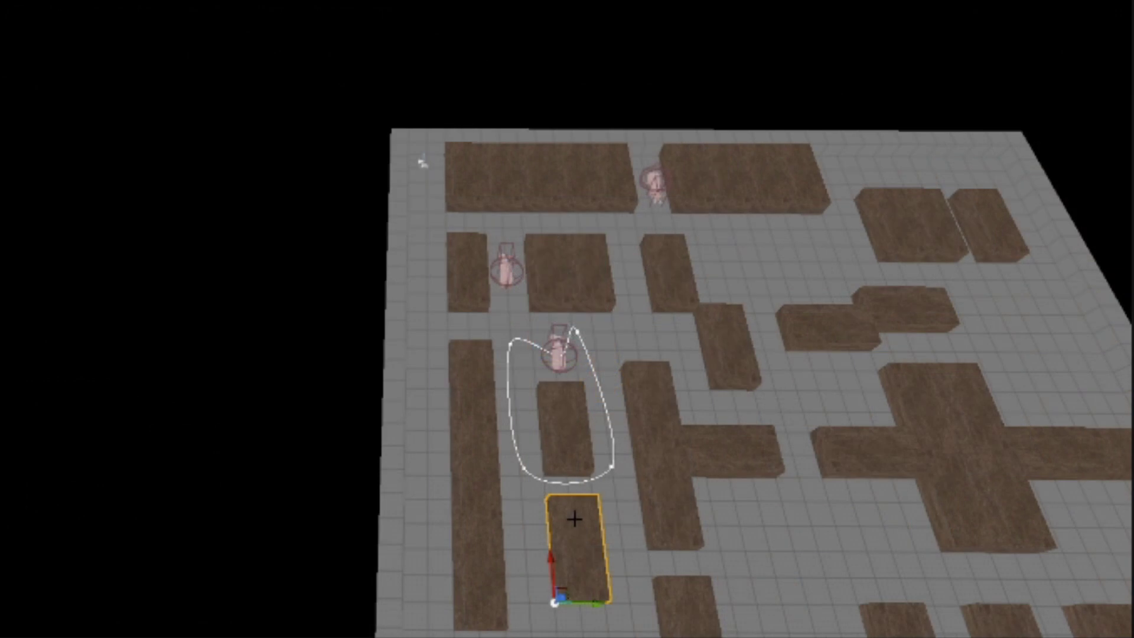
key("Delete")
left_click(612, 466)
- Lower one more spline point, then open the BP_EnemyPig_line Blueprint's Event Graph
left_click_drag(608, 413, 606, 463)
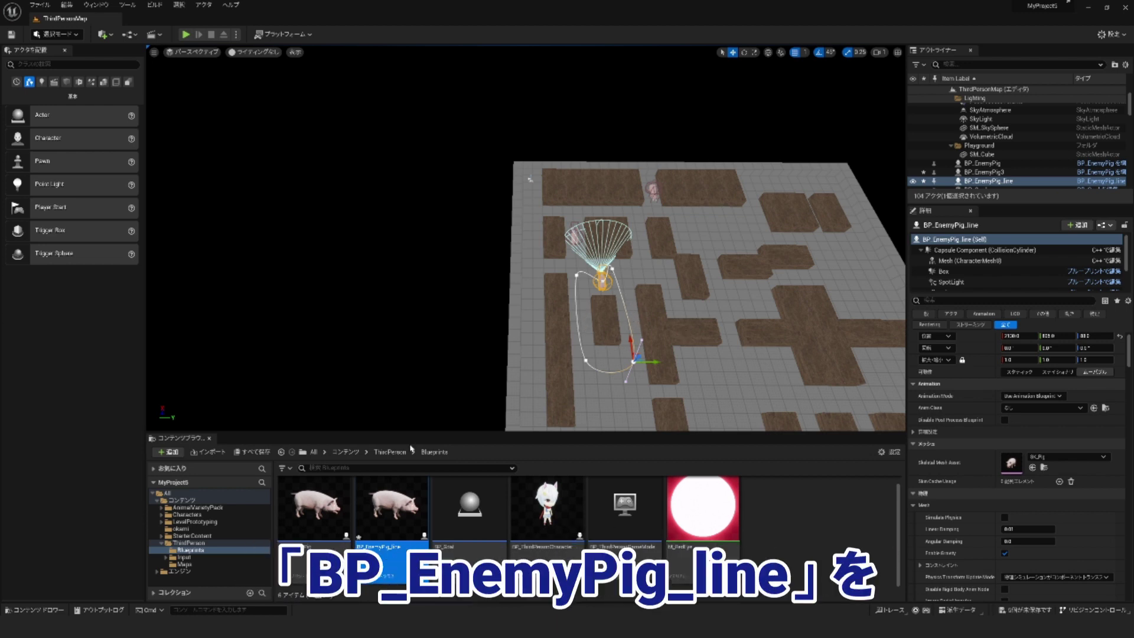
mouse_move(408, 506)
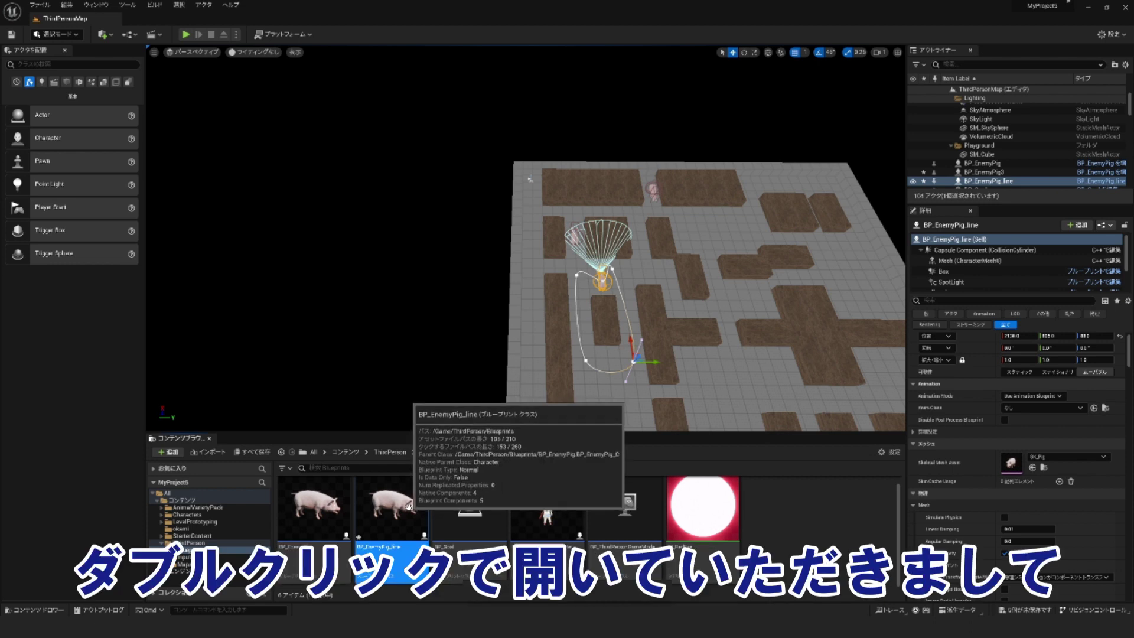
double_click(408, 507)
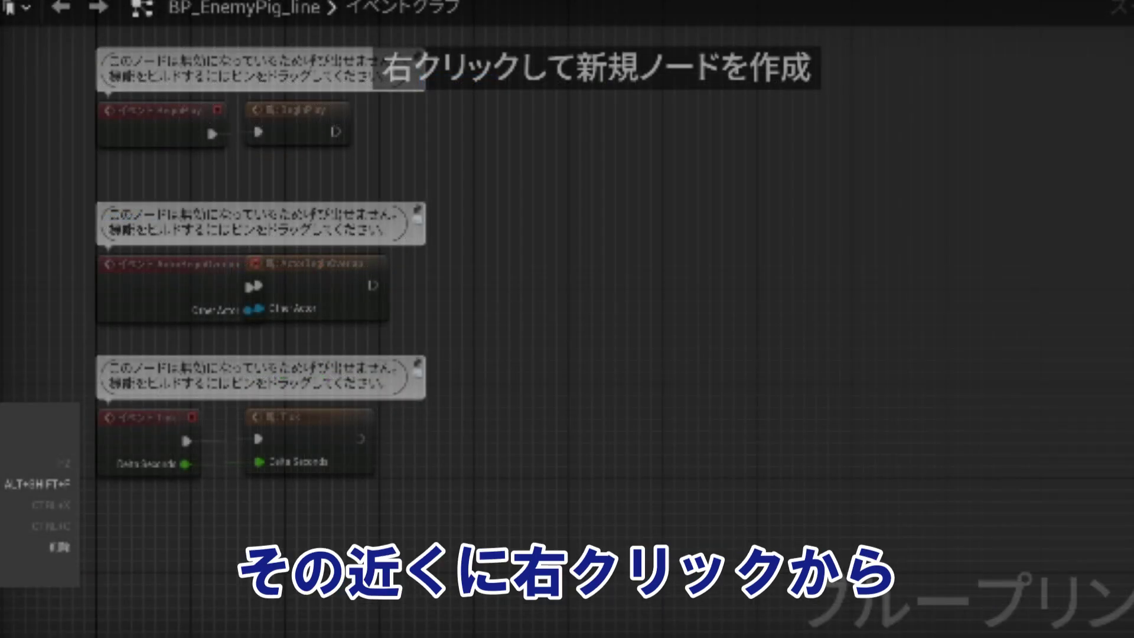
left_click(54, 394)
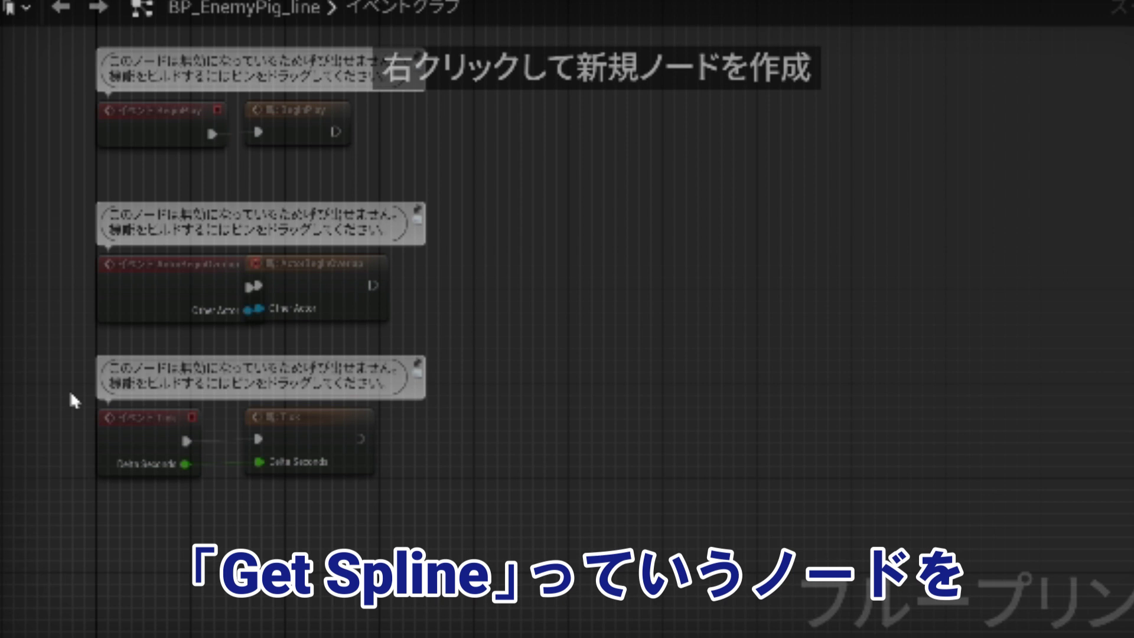
- Add a Spline getter node to the Event Graph
right_click(223, 502)
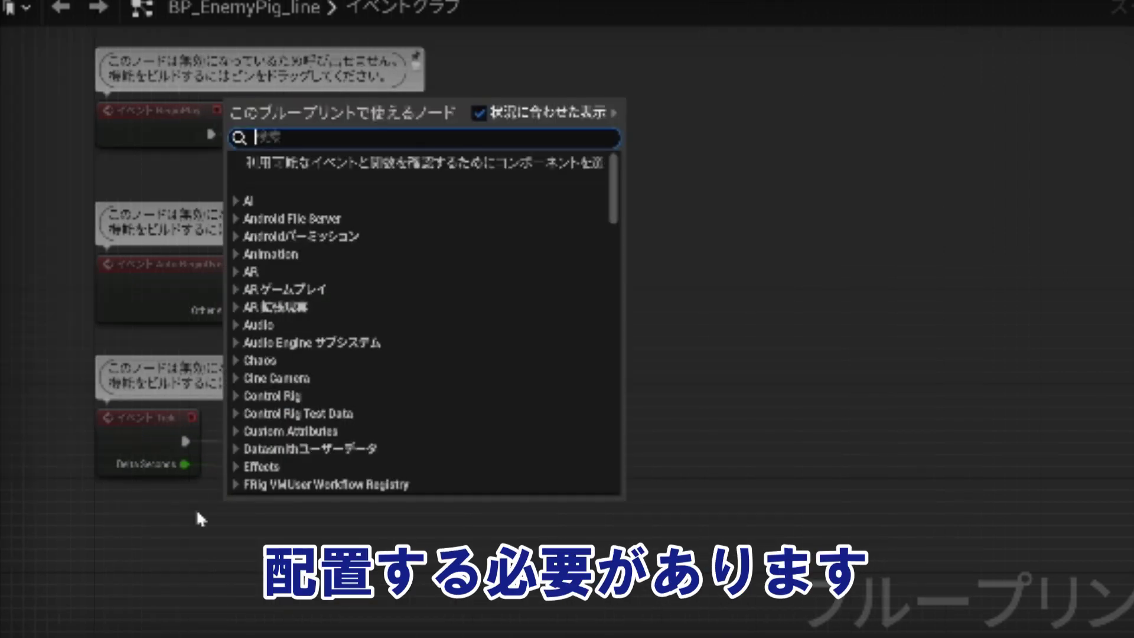
type("getspl")
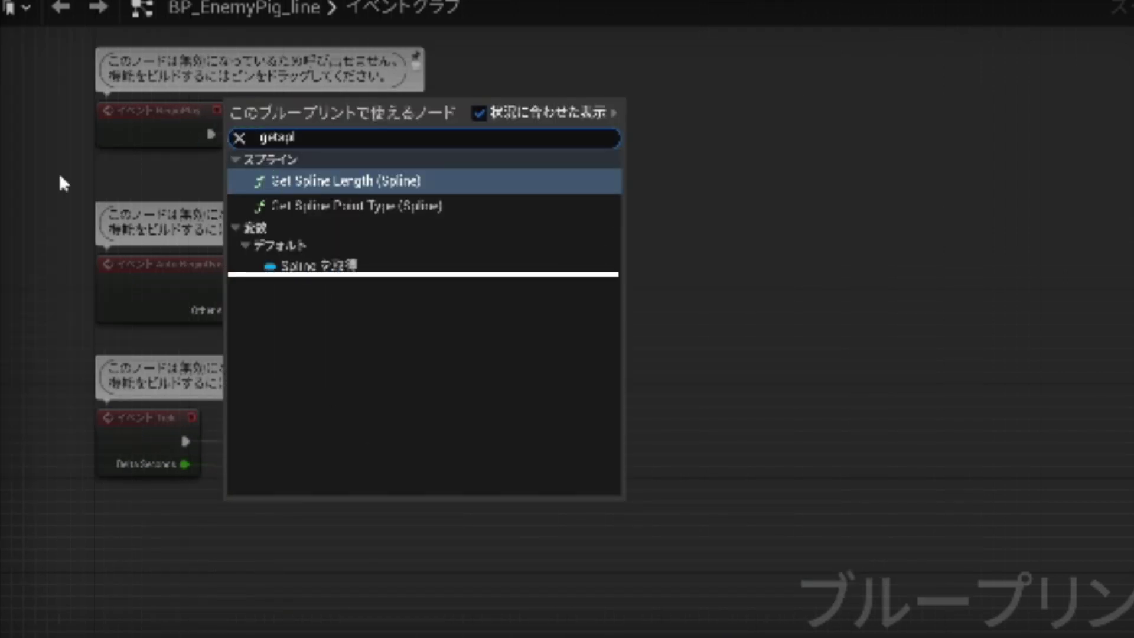
left_click(322, 266)
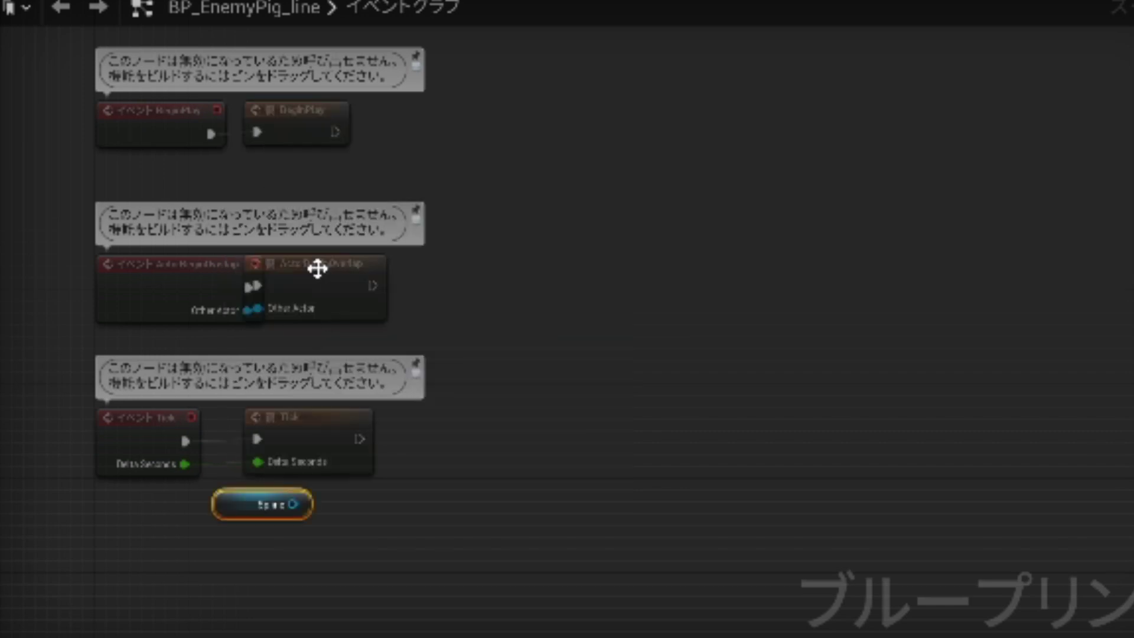
scroll(334, 528, "up", 2)
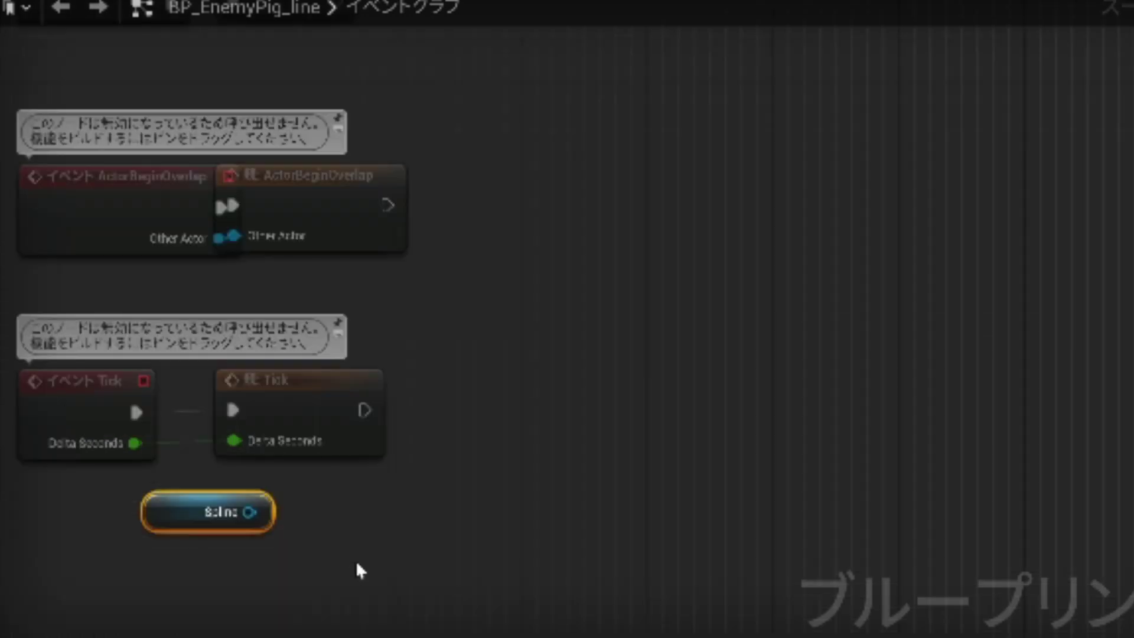
right_click_drag(358, 557, 526, 540)
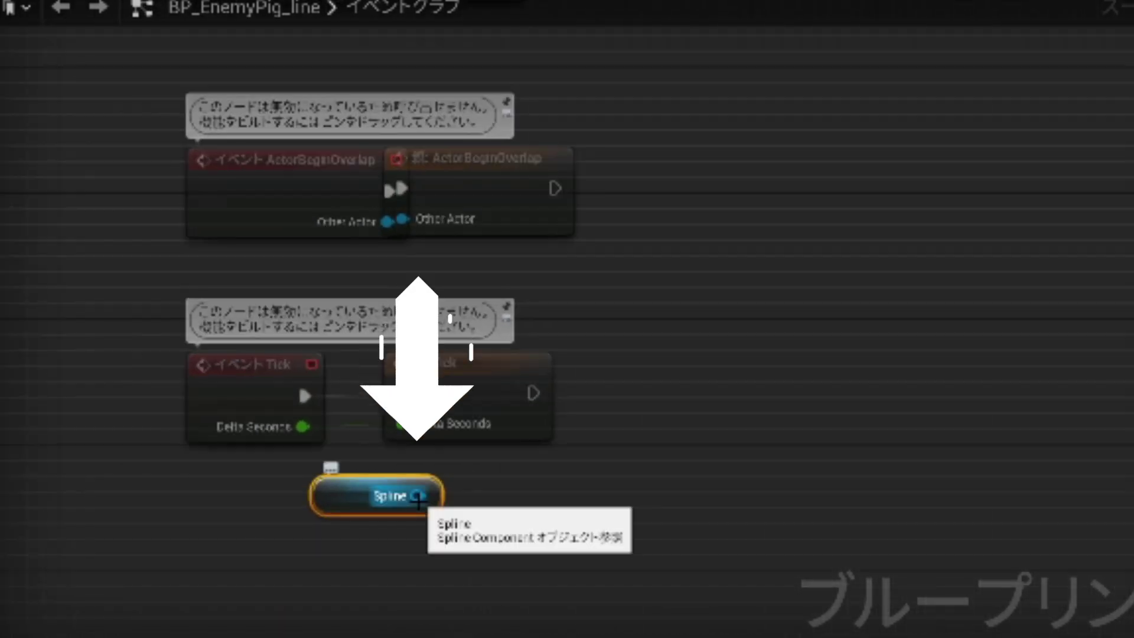
- Connect a Get Transform at Time node to the Spline reference with Time set to 1.0
left_click_drag(418, 498, 542, 495)
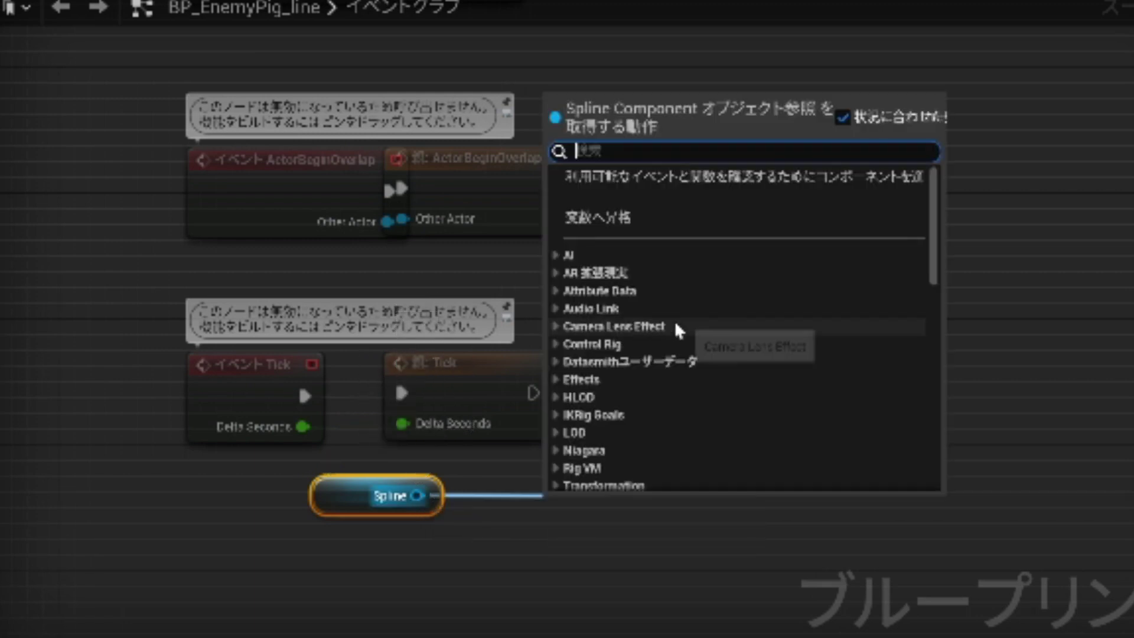
type("gettra")
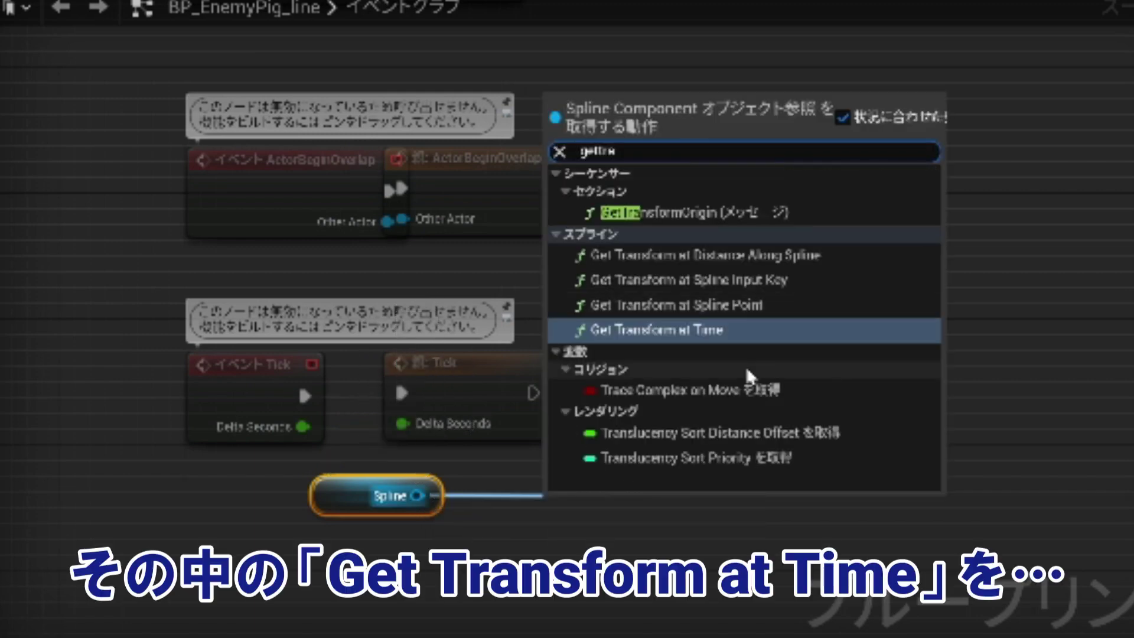
left_click(756, 329)
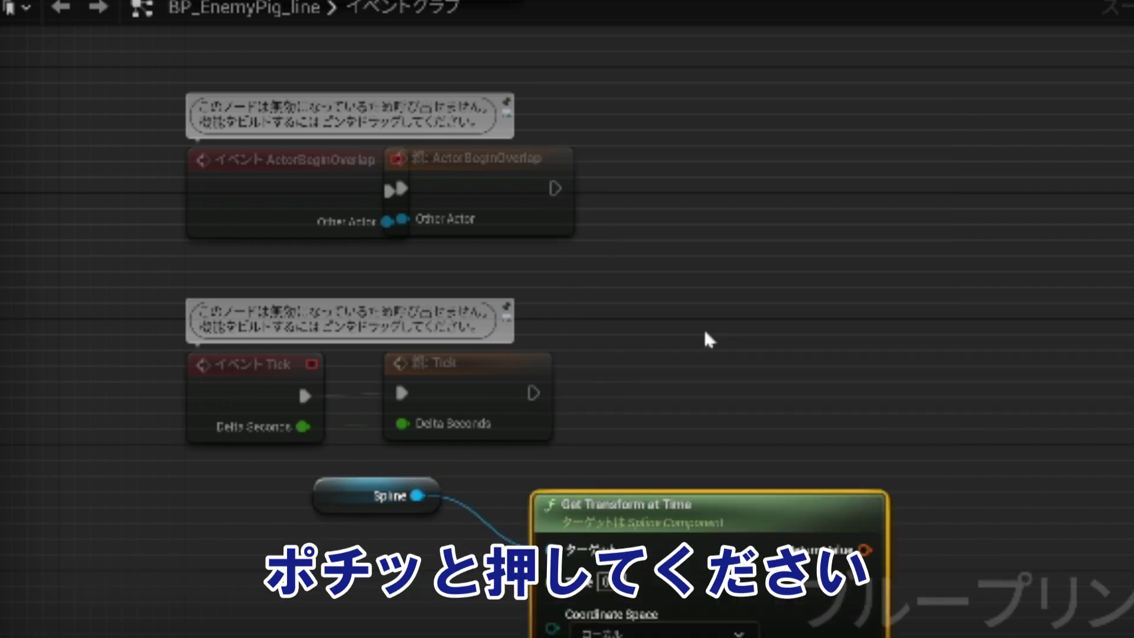
scroll(709, 478, "down", 3)
scroll(709, 477, "up", 2)
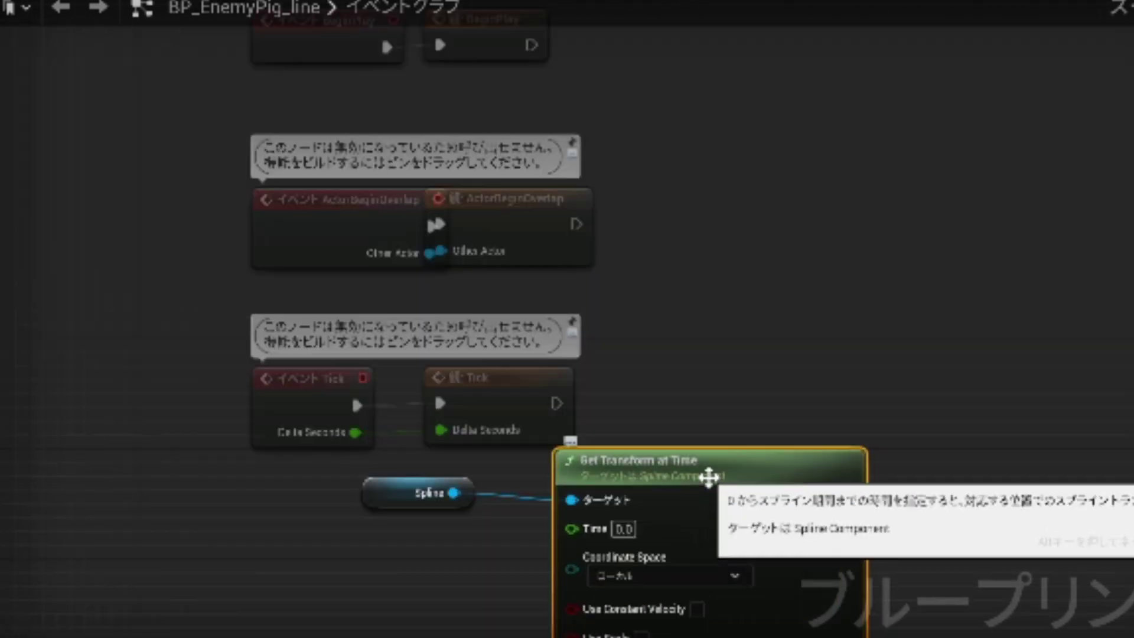
right_click_drag(709, 473, 775, 378)
scroll(1002, 362, "up", 1)
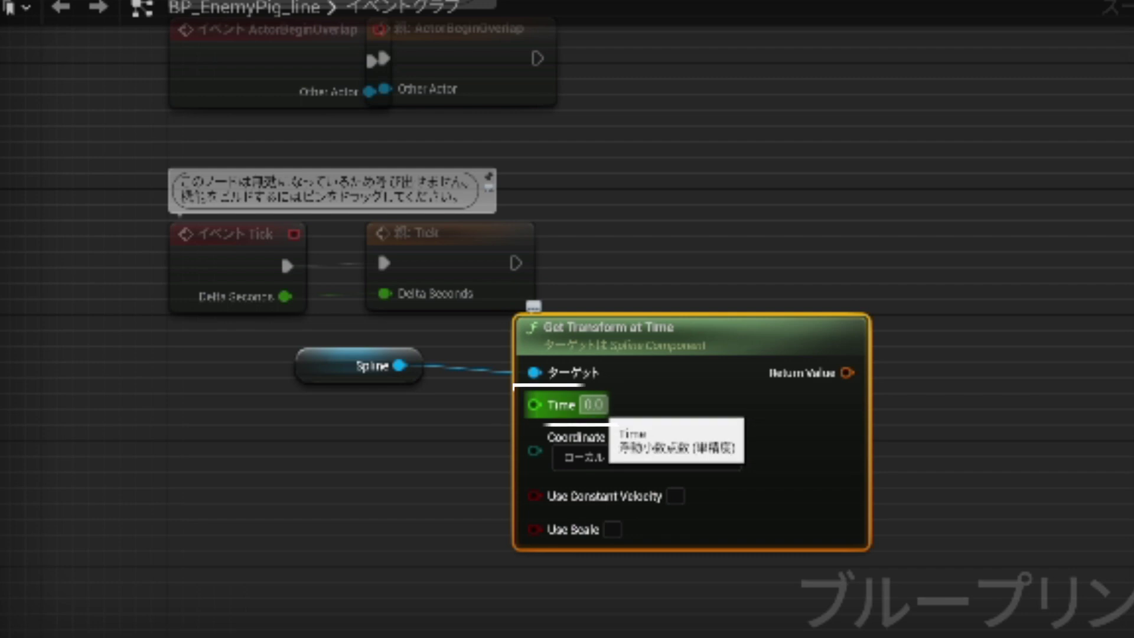
left_click(594, 405)
type("1")
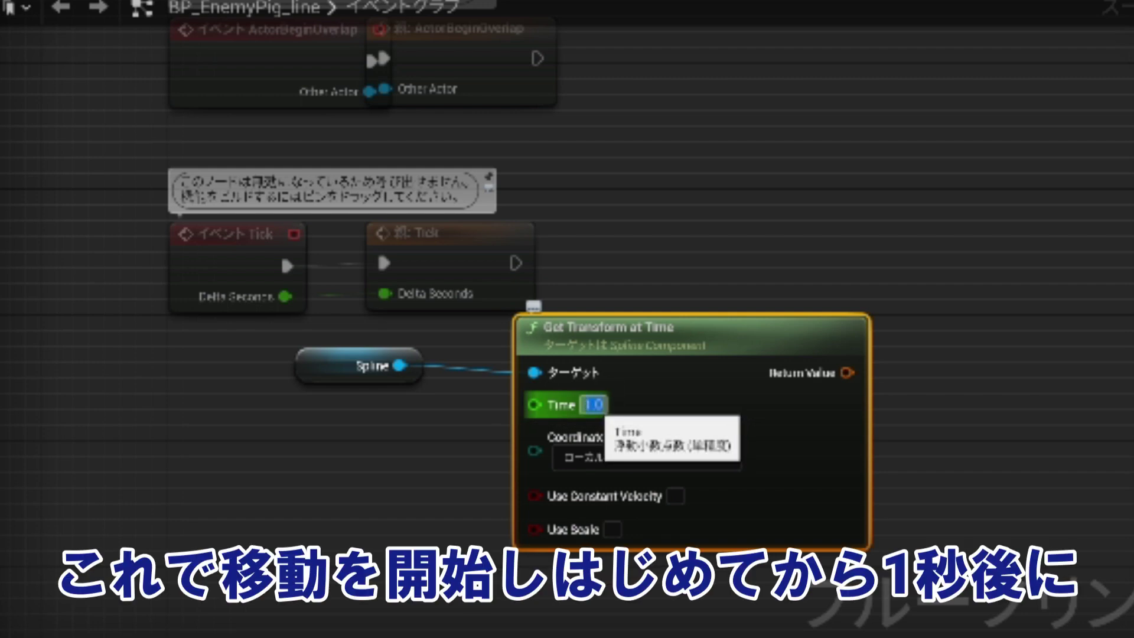
key("Return")
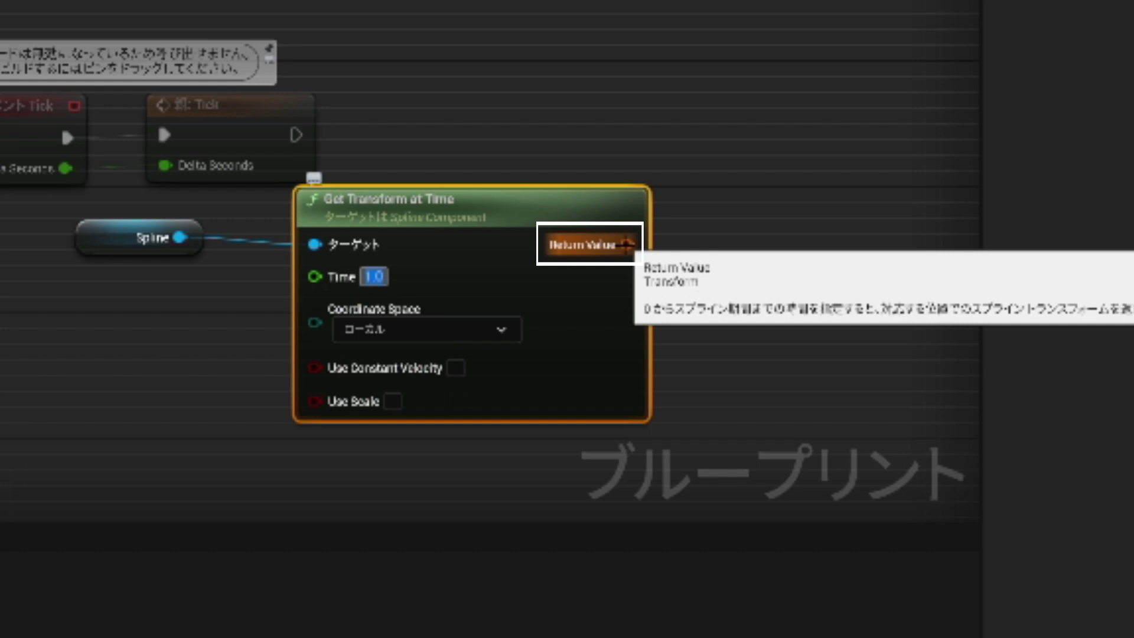
- Feed the spline transform into a new Set Actor Transform node driven by Event Tick
left_click_drag(628, 244, 721, 239)
type("setact")
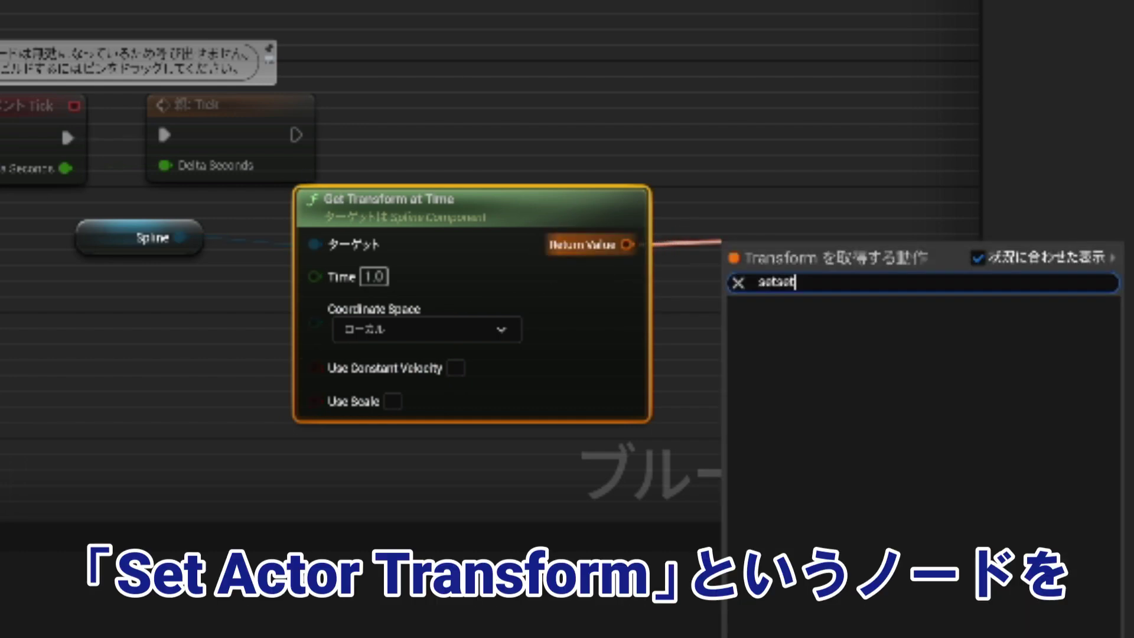
key("BackSpace")
key("BackSpace")
key("BackSpace")
type(" a")
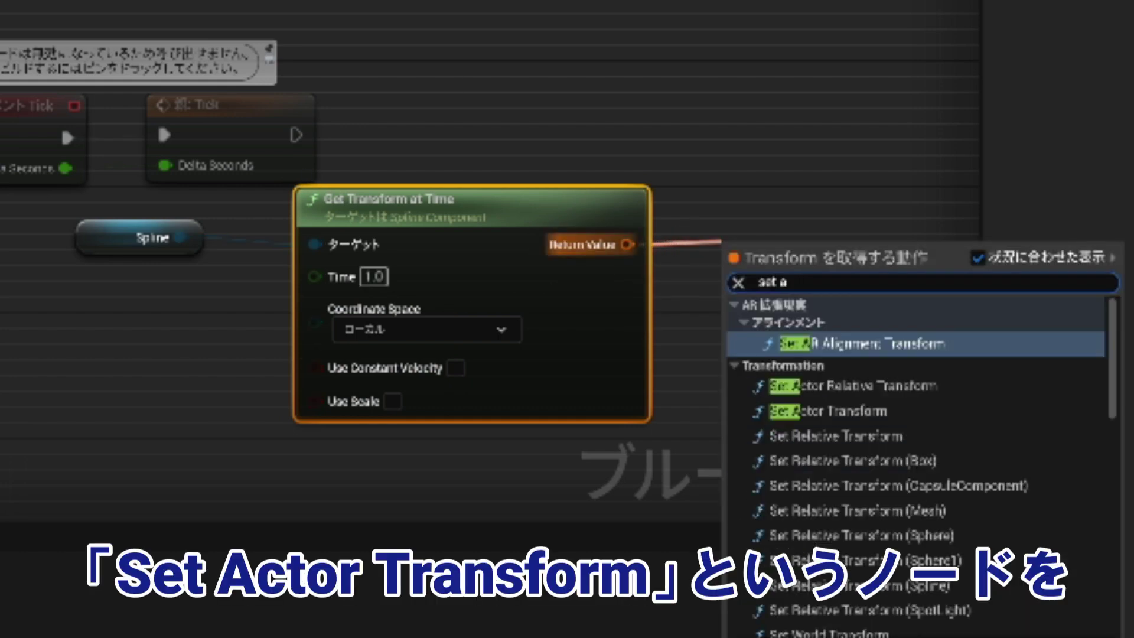
type("c")
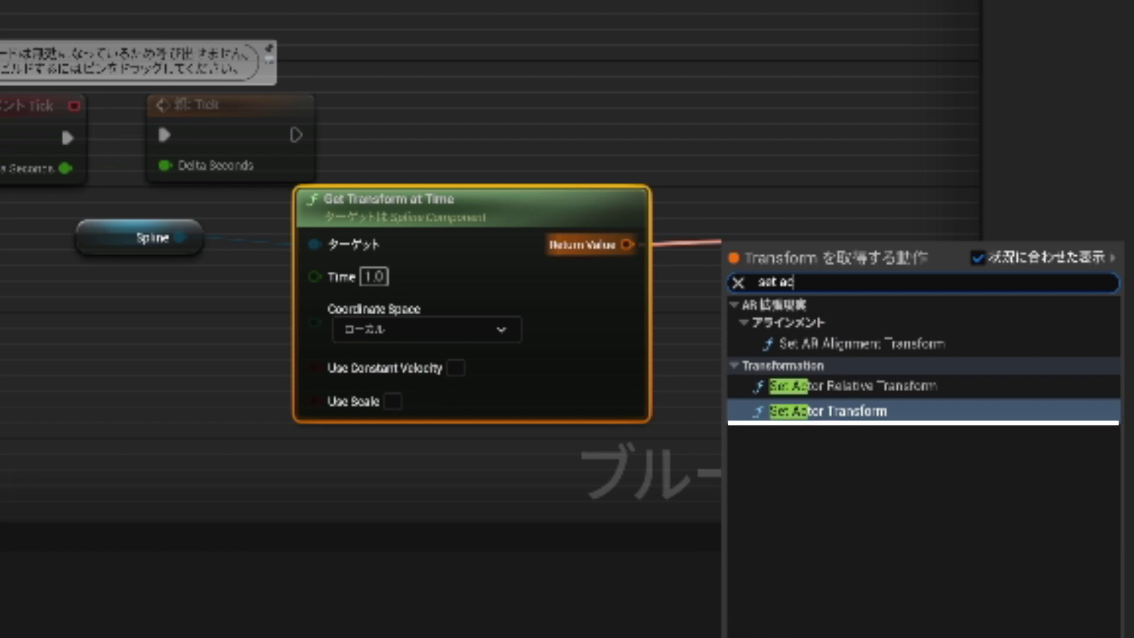
left_click(845, 419)
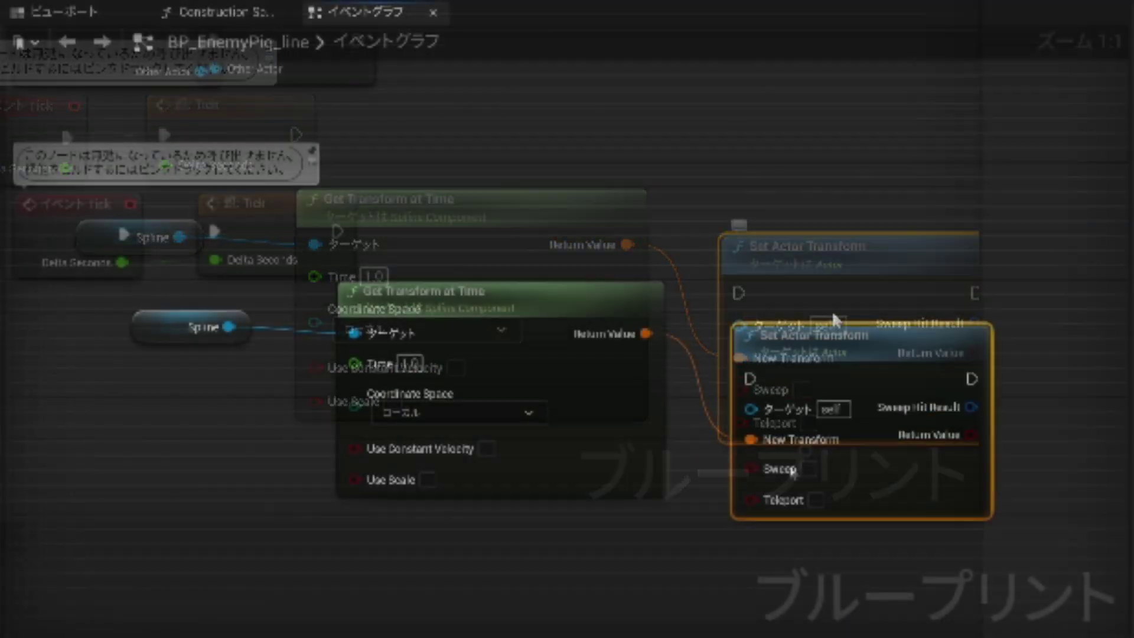
left_click_drag(831, 310, 818, 305)
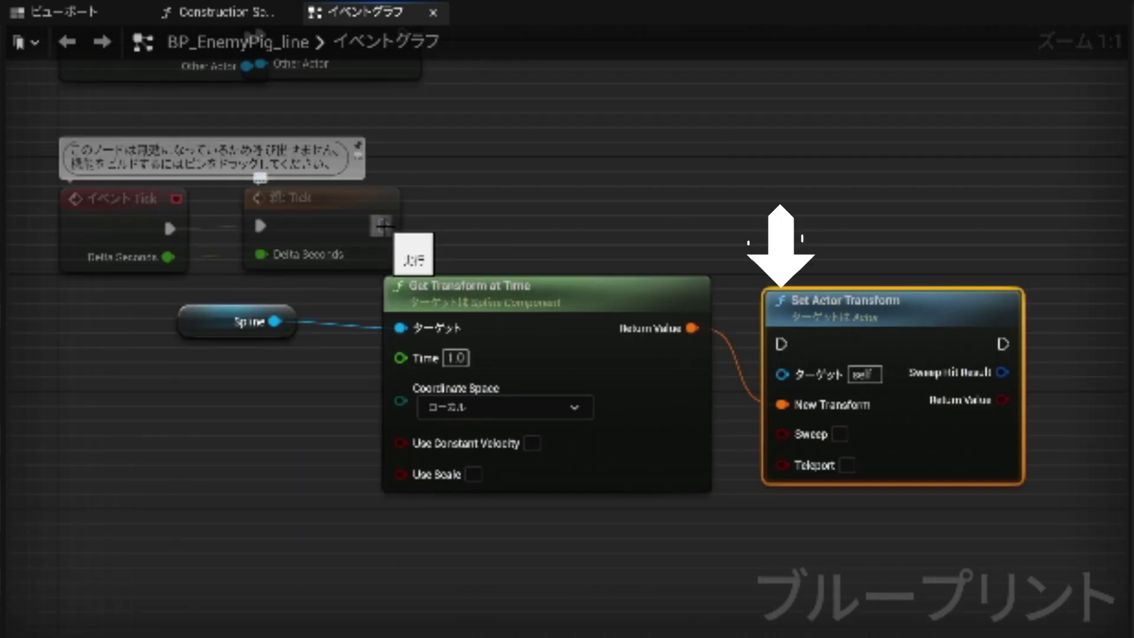
left_click_drag(384, 225, 782, 347)
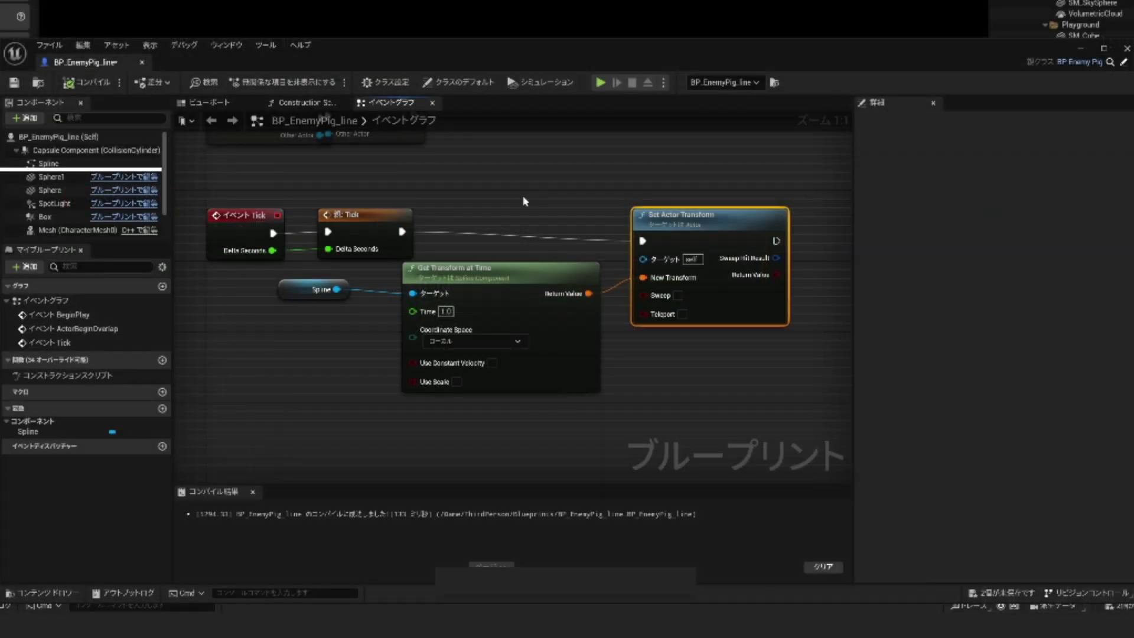
- Set the Spline's Duration to 10, compile, and return to the ThirdPersonMap level
left_click(59, 164)
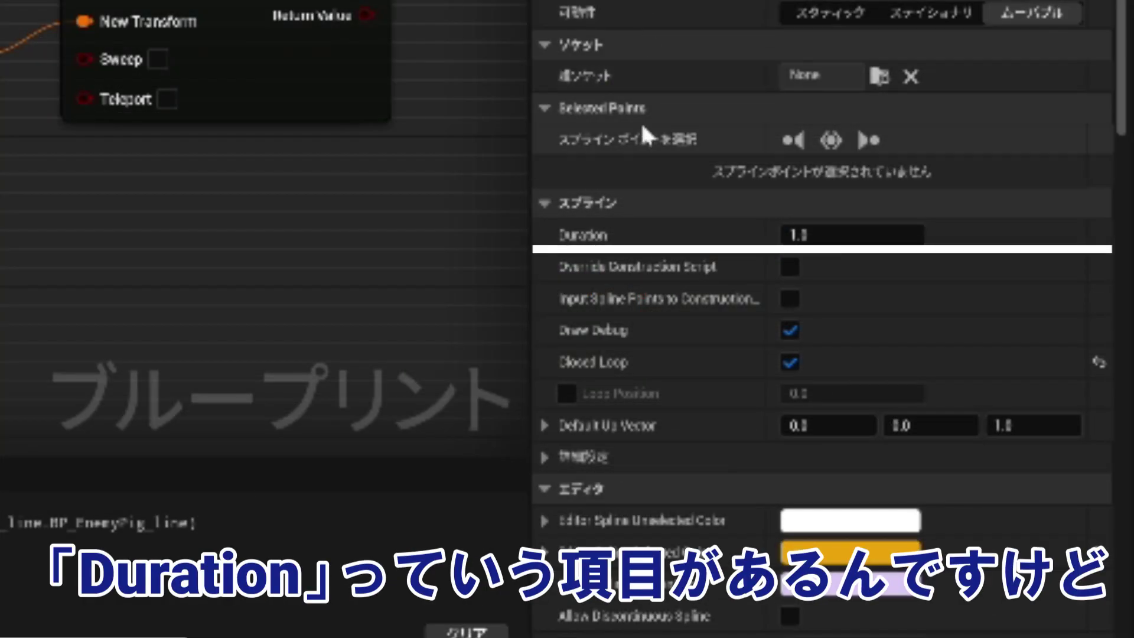
mouse_move(814, 237)
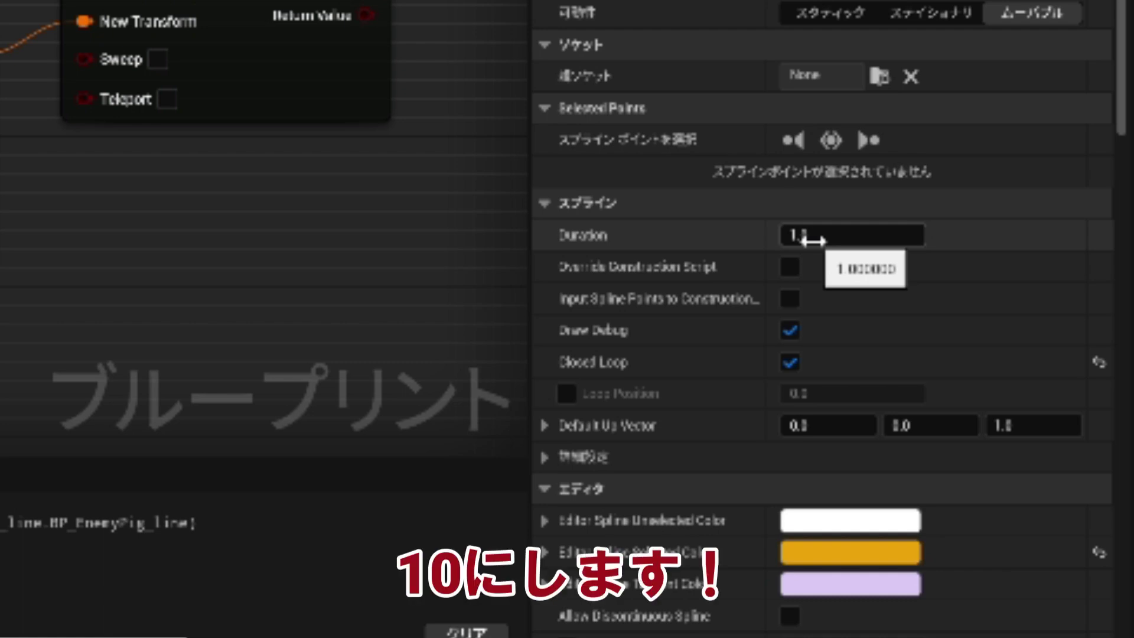
left_click(813, 241)
type("10")
key("Return")
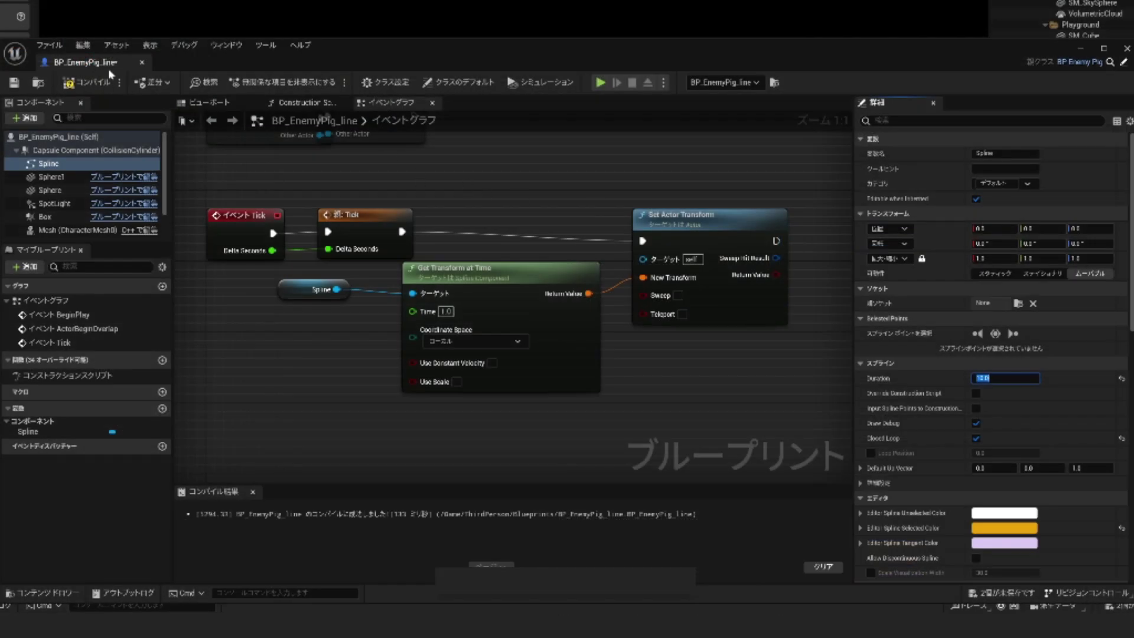
left_click(107, 81)
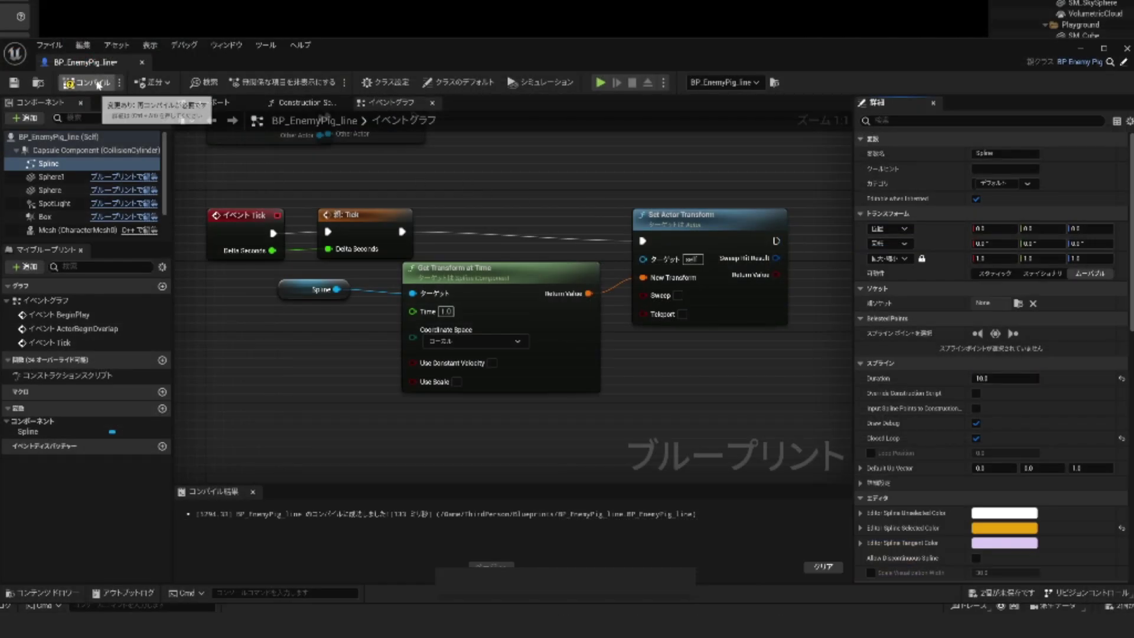
left_click(1127, 49)
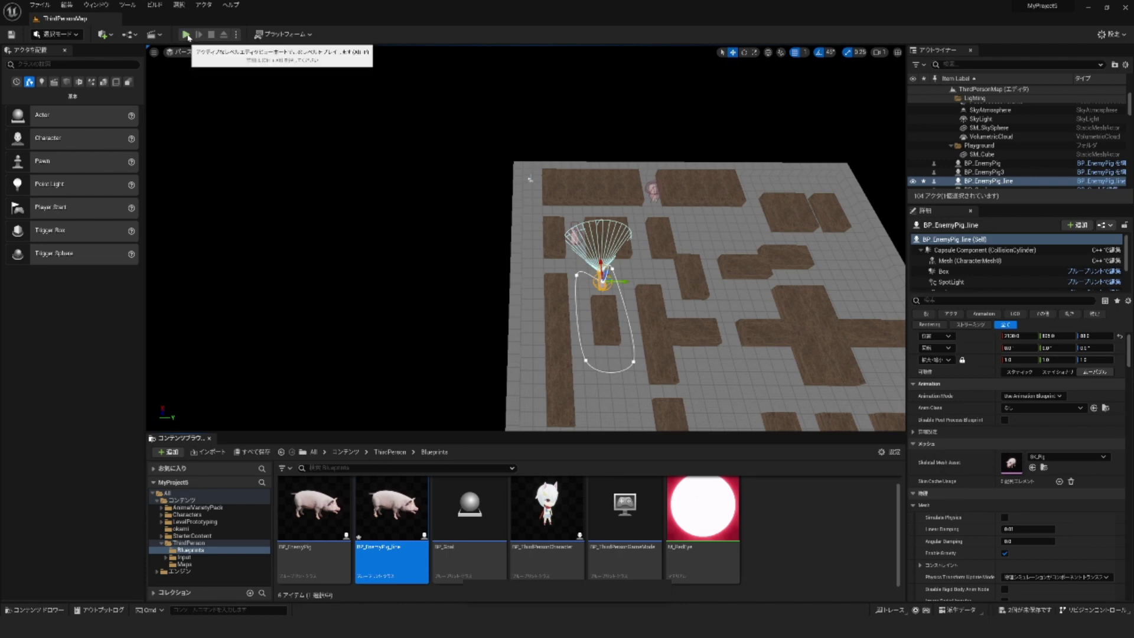
- Play the level and walk the character with W, D and S to look for the pig
left_click(187, 35)
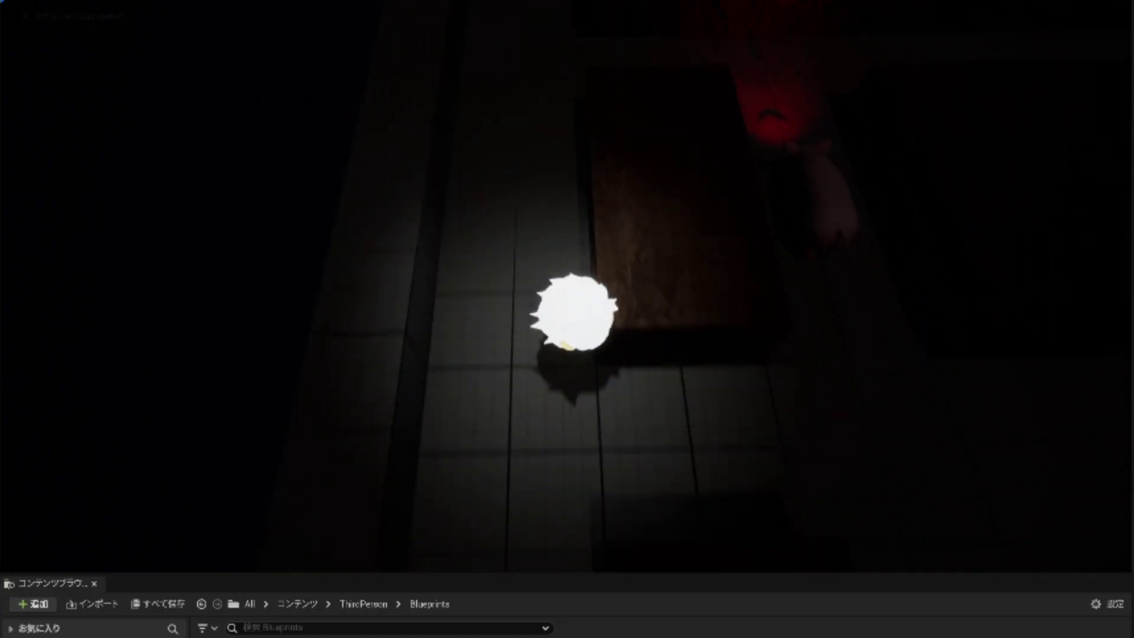
key("w")
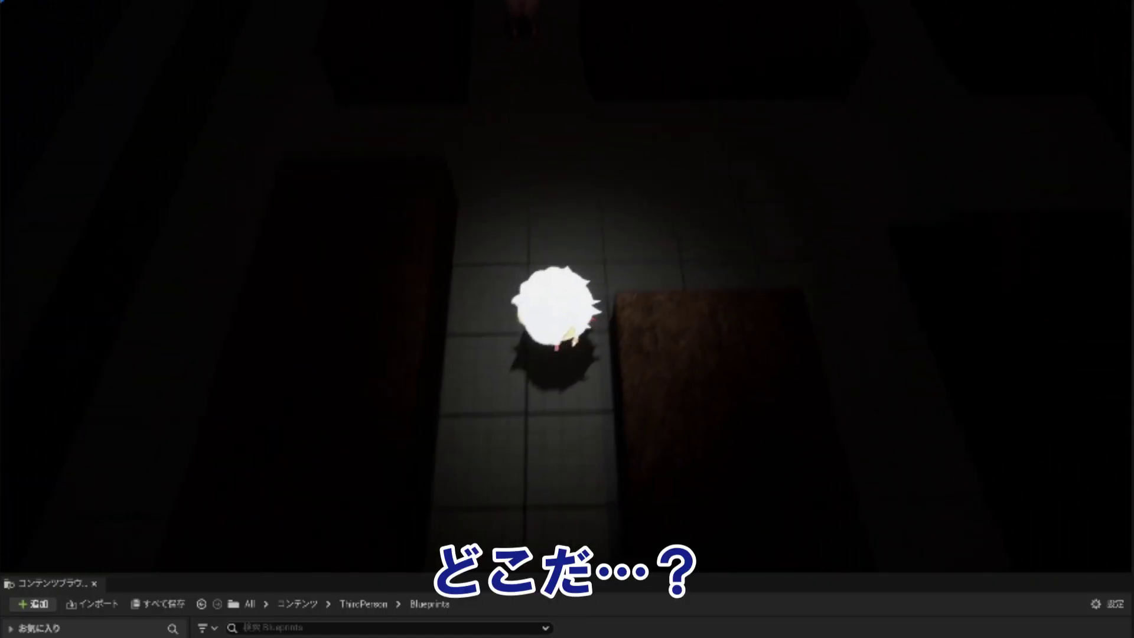
key("w")
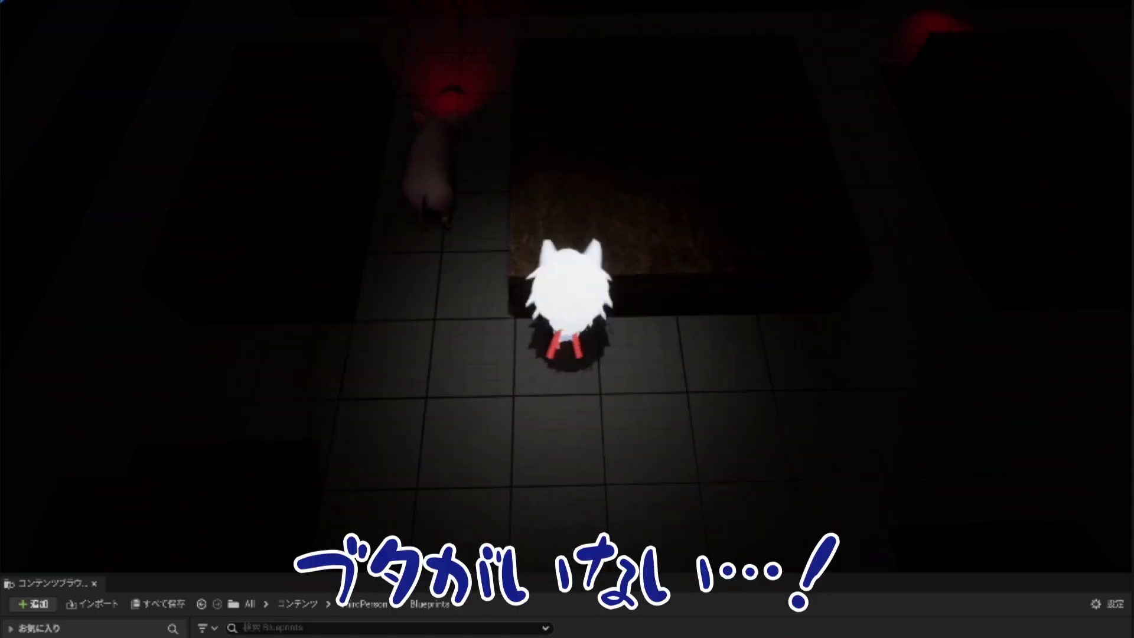
key("d")
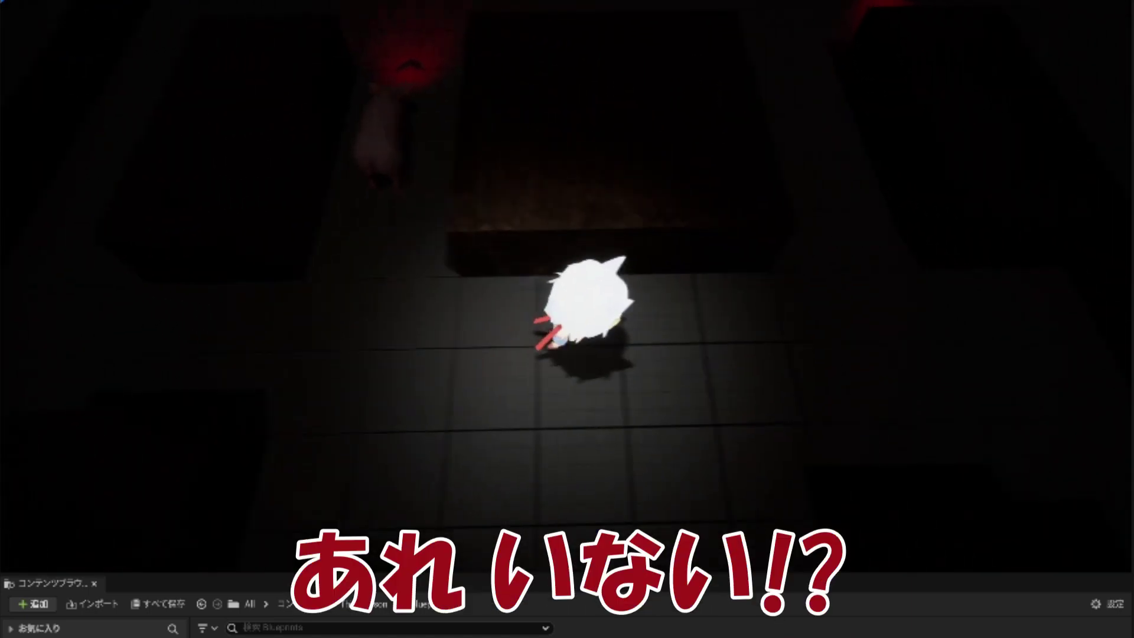
key("s")
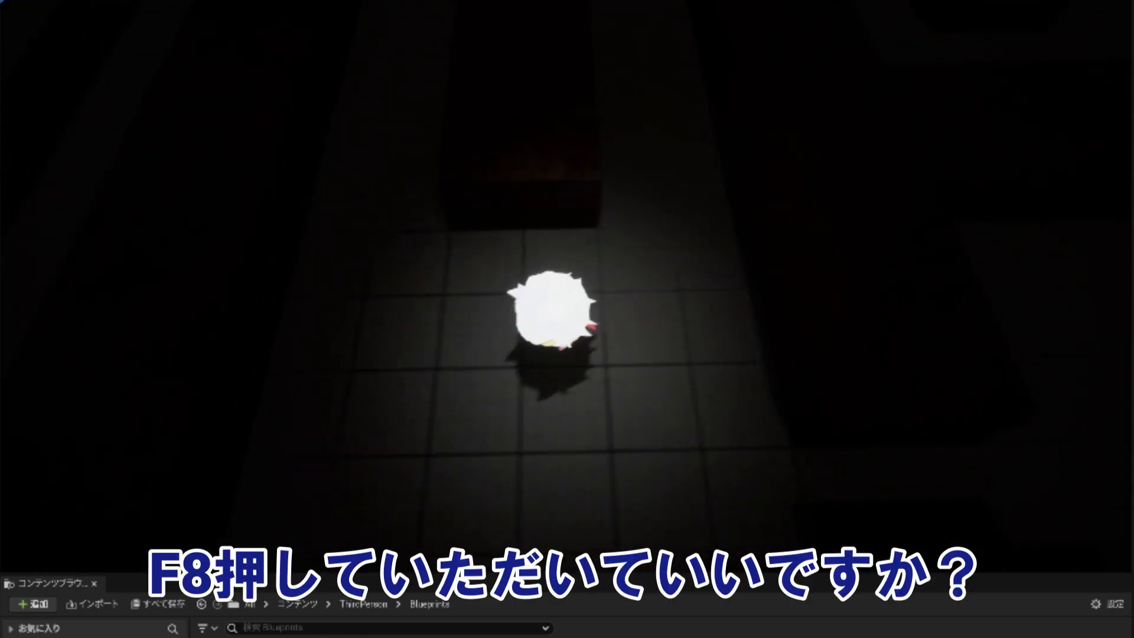
- Eject from the player with F8 and zoom the free view over the maze
key("F8")
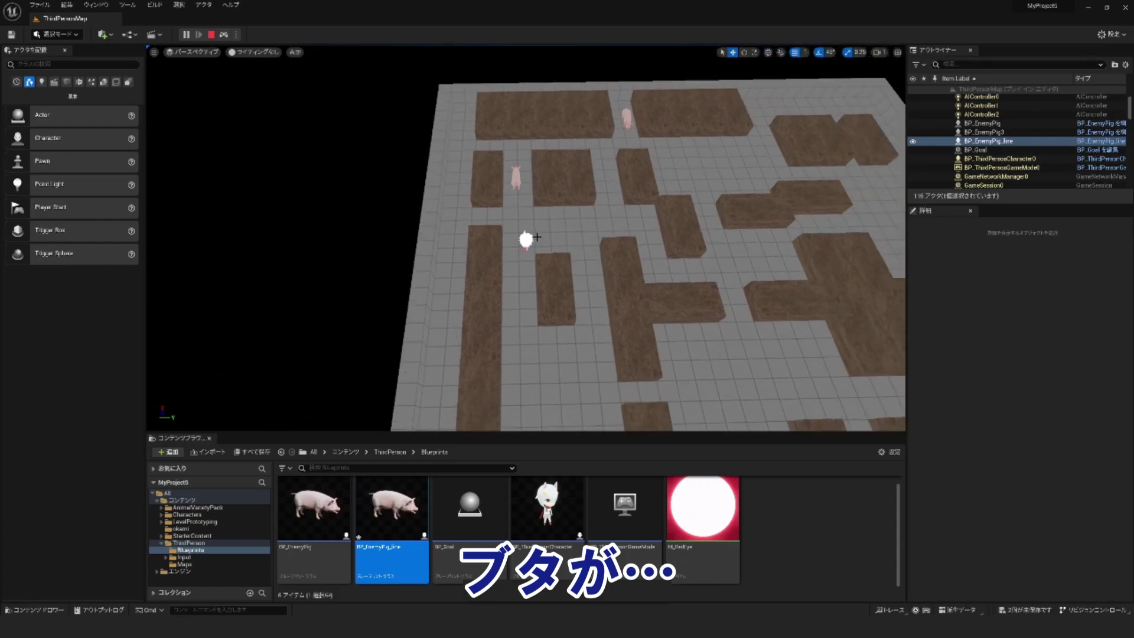
scroll(537, 237, "down", 2)
scroll(531, 248, "down", 3)
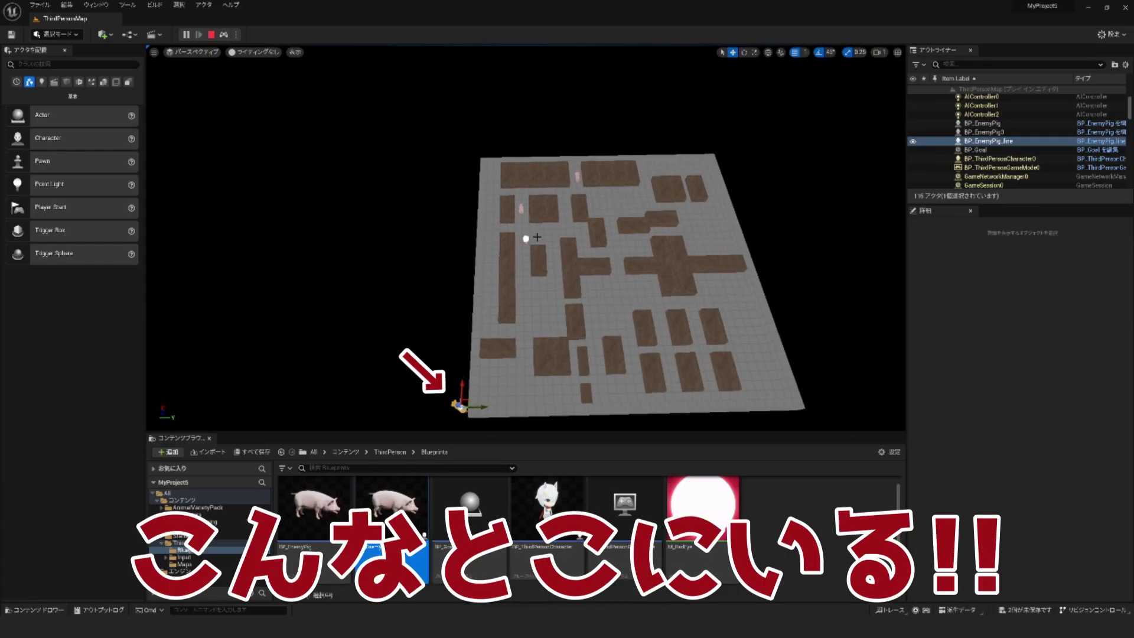
scroll(530, 271, "up", 3)
scroll(529, 271, "up", 1)
scroll(540, 289, "up", 4)
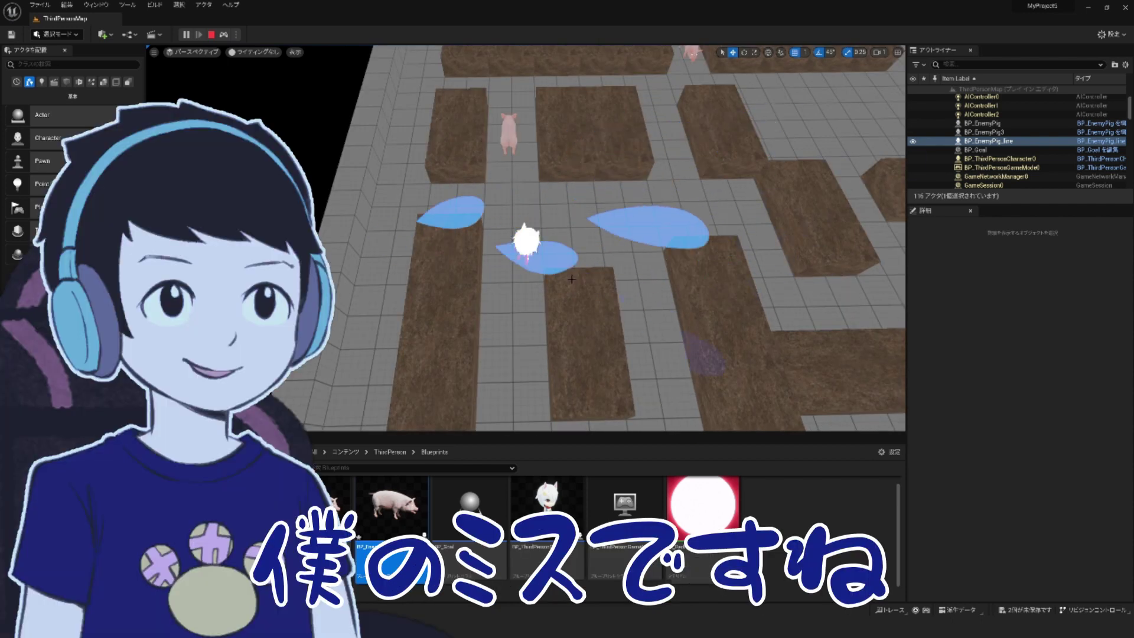
- Stop the play session and nudge the upper point of the pig's spline down-left
key("Escape")
left_click(520, 251)
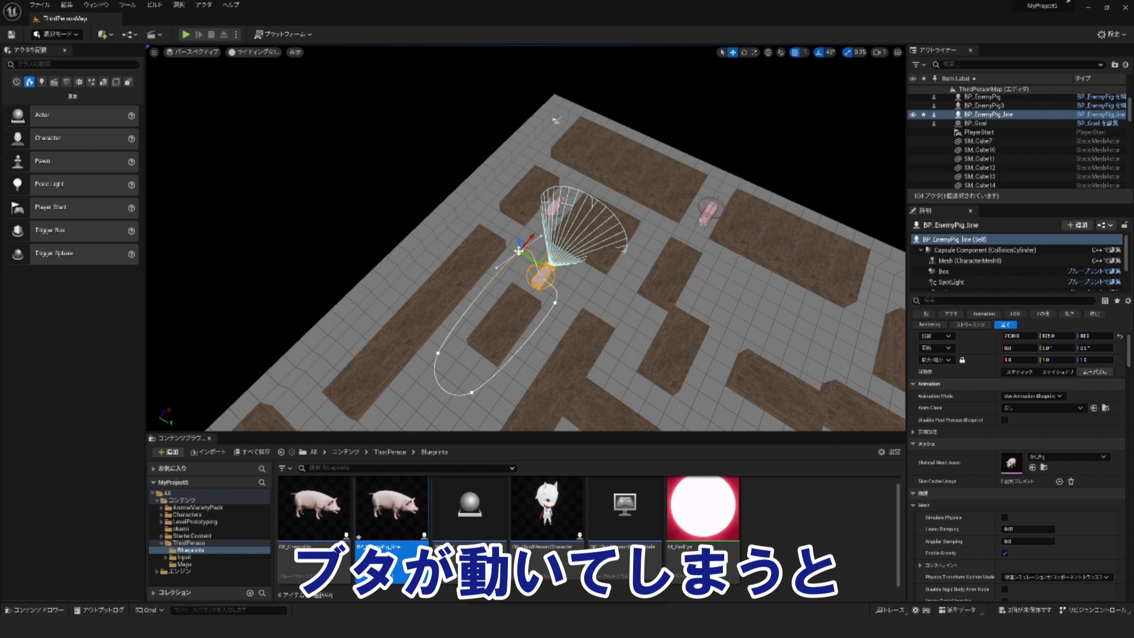
left_click_drag(515, 256, 507, 266)
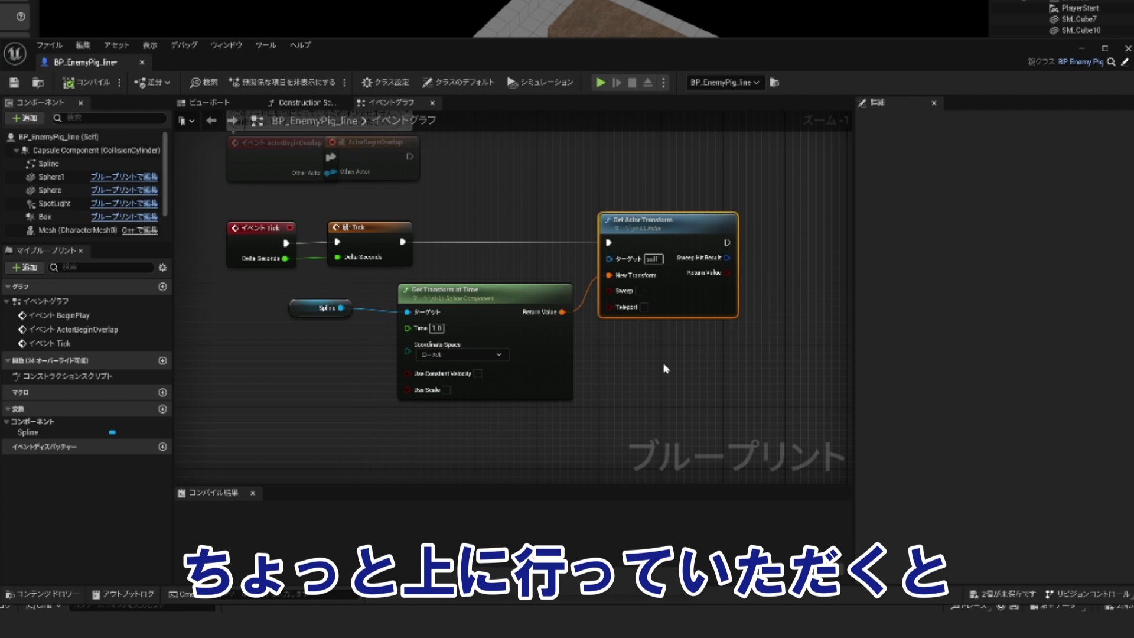
- Pan the Event Graph to the BeginPlay node, then select the Spline component
scroll(570, 261, "down", 2)
right_click_drag(535, 226, 473, 355)
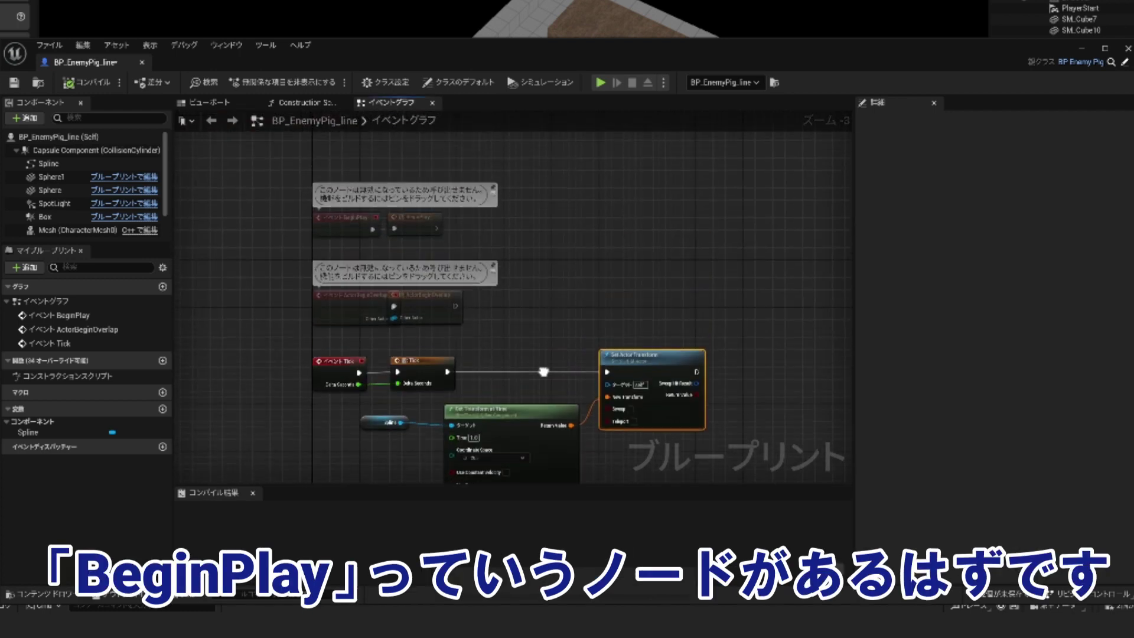
left_click(335, 296)
left_click(449, 294)
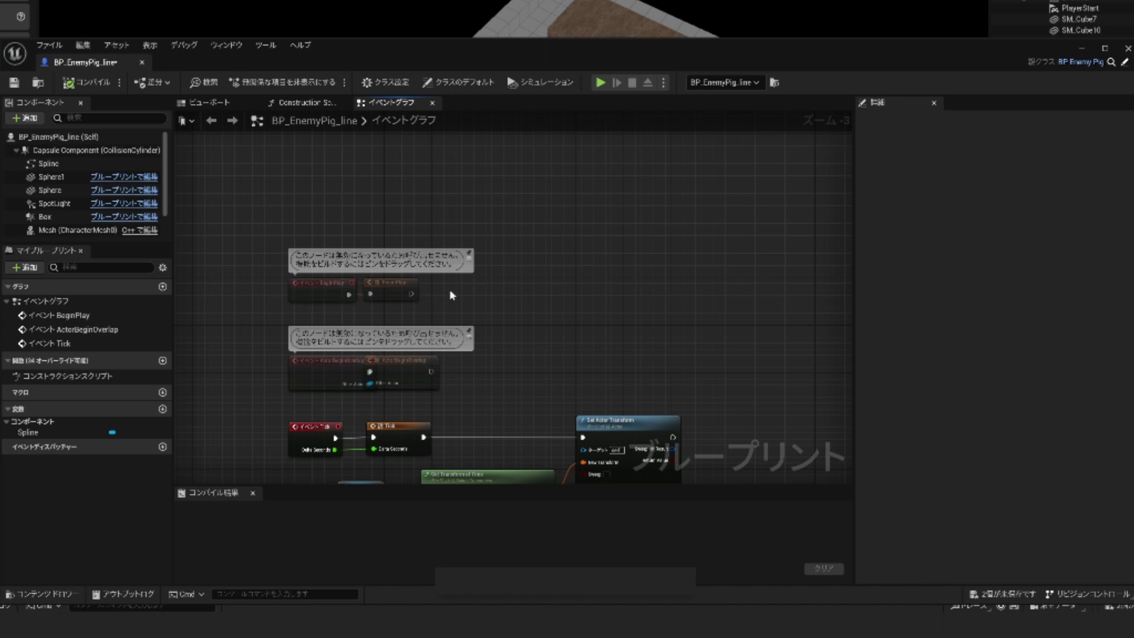
right_click(500, 297)
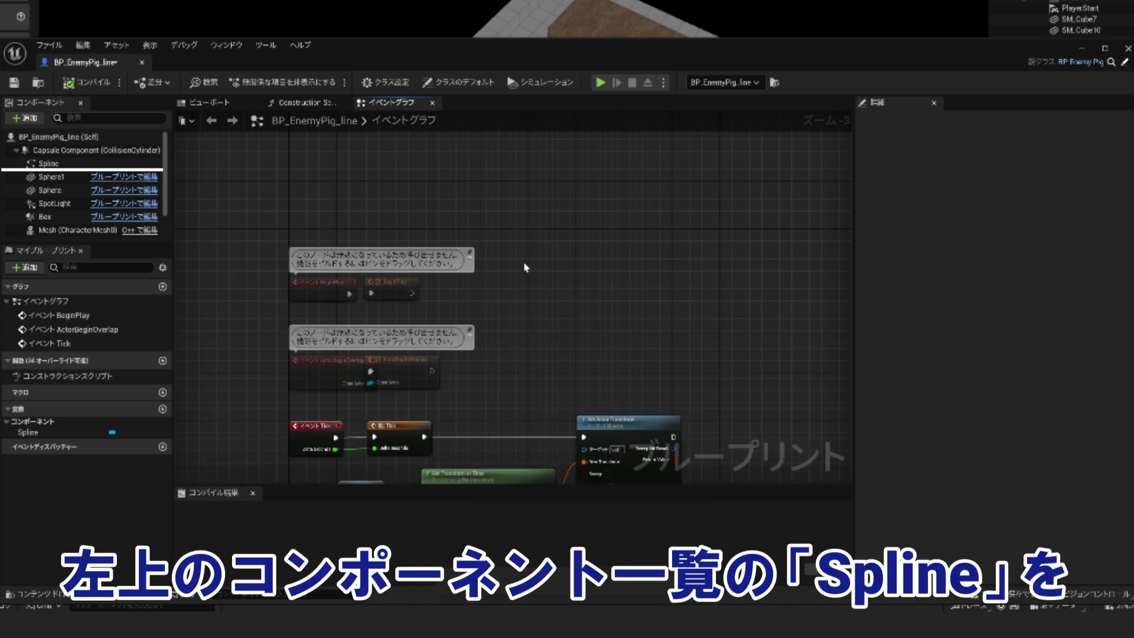
left_click(70, 163)
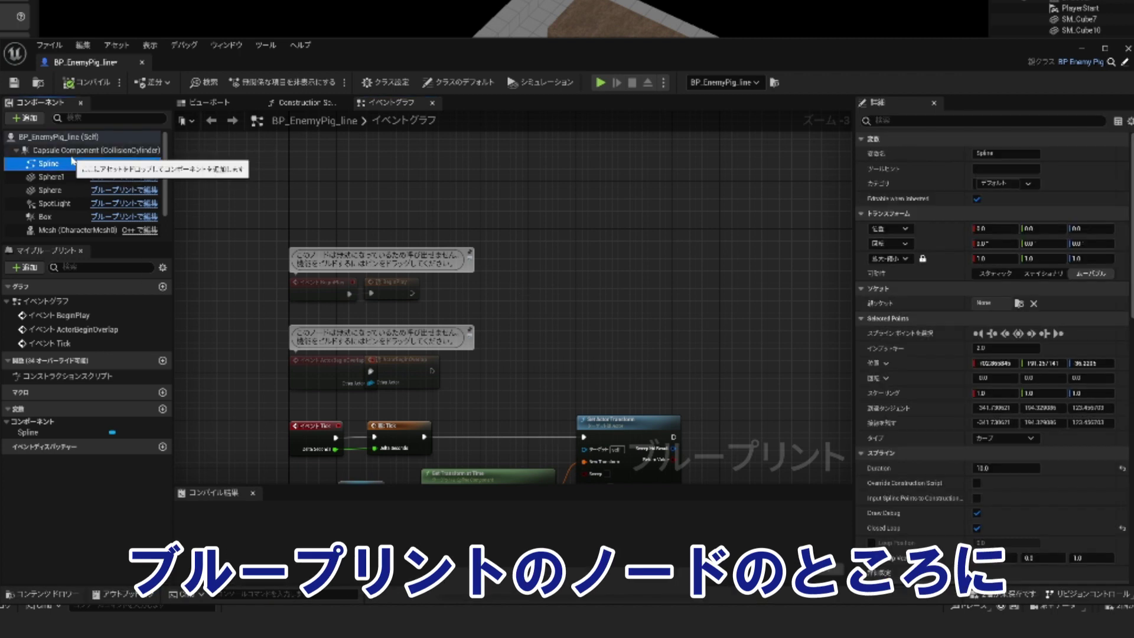
- Add a Spline reference and Detach From Component from BeginPlay, Location Rule ワールドポジション (World Position)
mouse_move(70, 164)
left_mouse_down()
mouse_move(499, 240)
mouse_move(591, 277)
mouse_move(572, 290)
left_mouse_up()
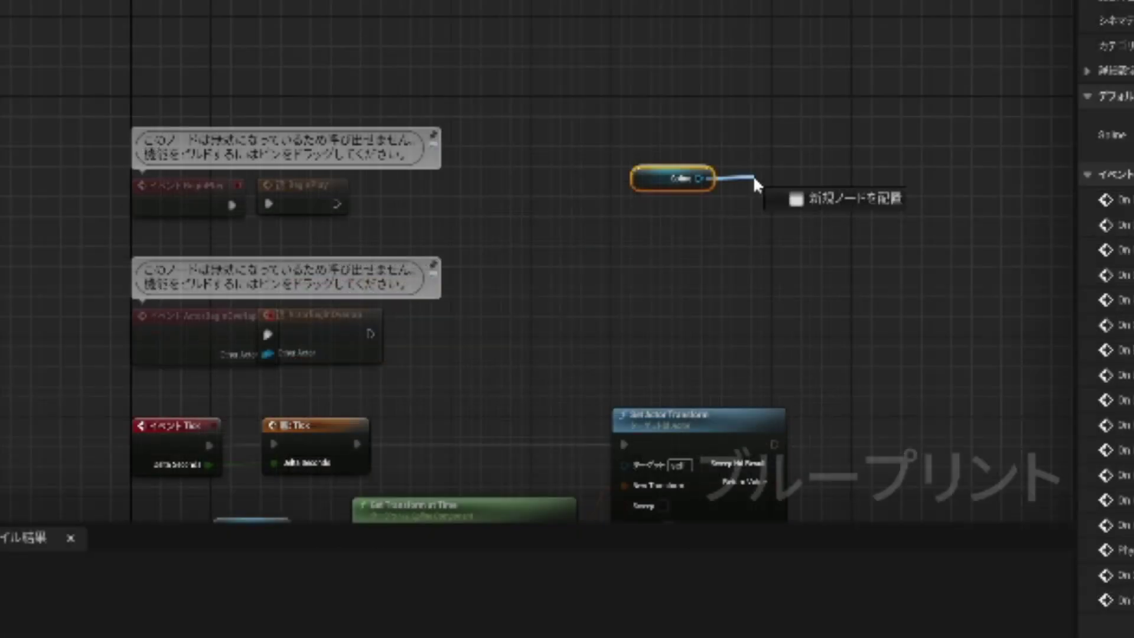
left_click_drag(753, 175, 754, 175)
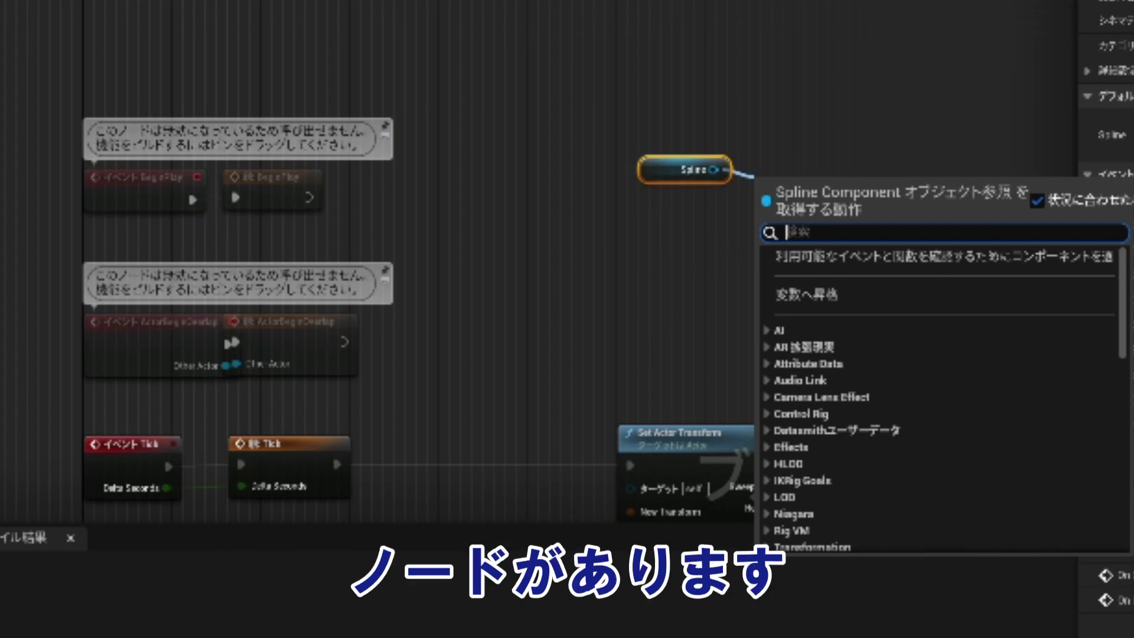
type("re")
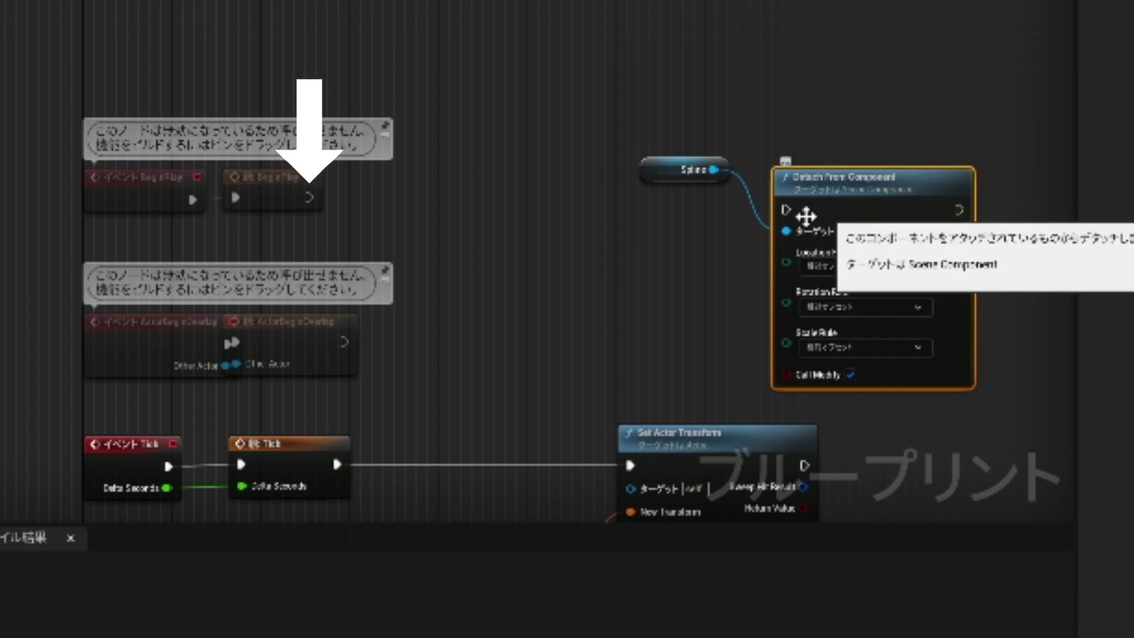
left_click_drag(309, 198, 785, 210)
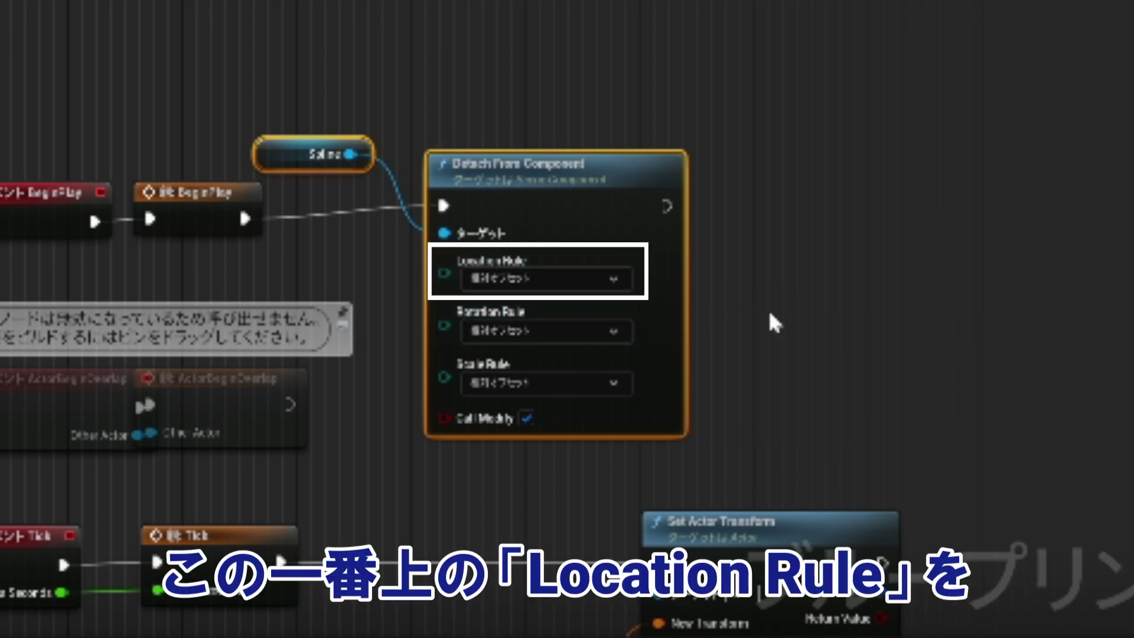
left_click(614, 283)
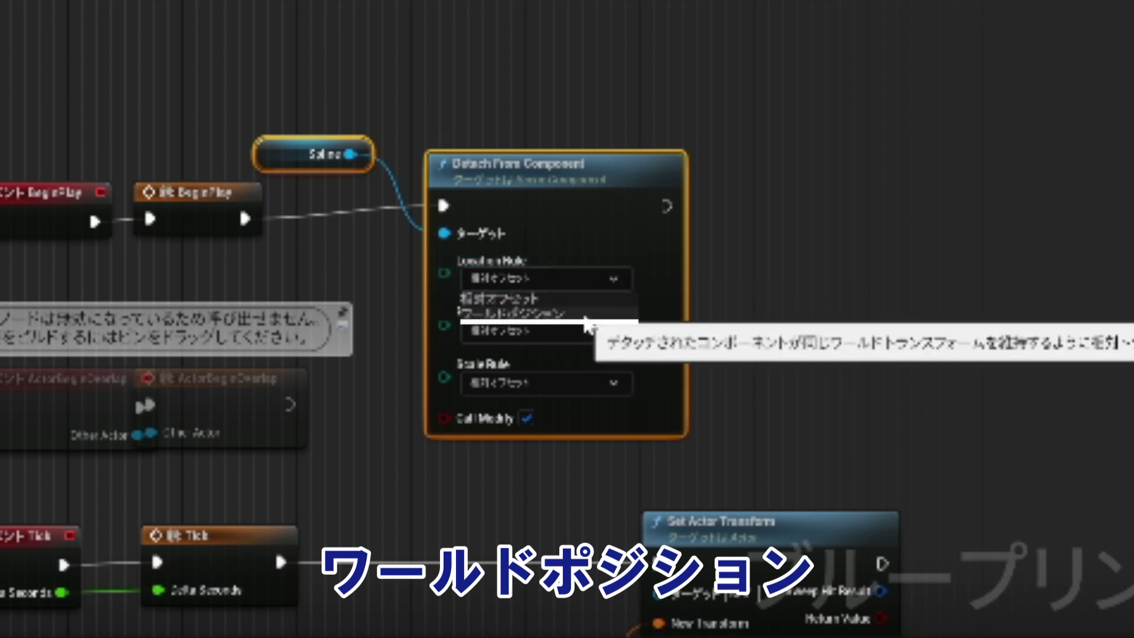
left_click(586, 319)
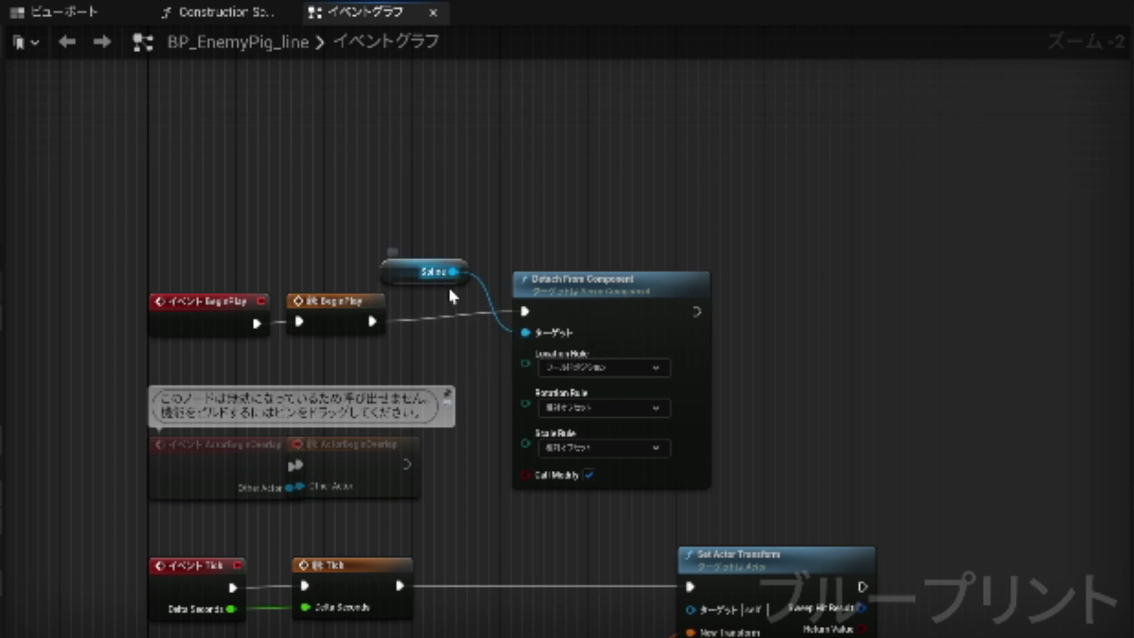
- Switch Get Transform at Time's Coordinate Space from ローカル (Local) to ワールド (World)
scroll(567, 485, "down", 3)
scroll(573, 483, "up", 4)
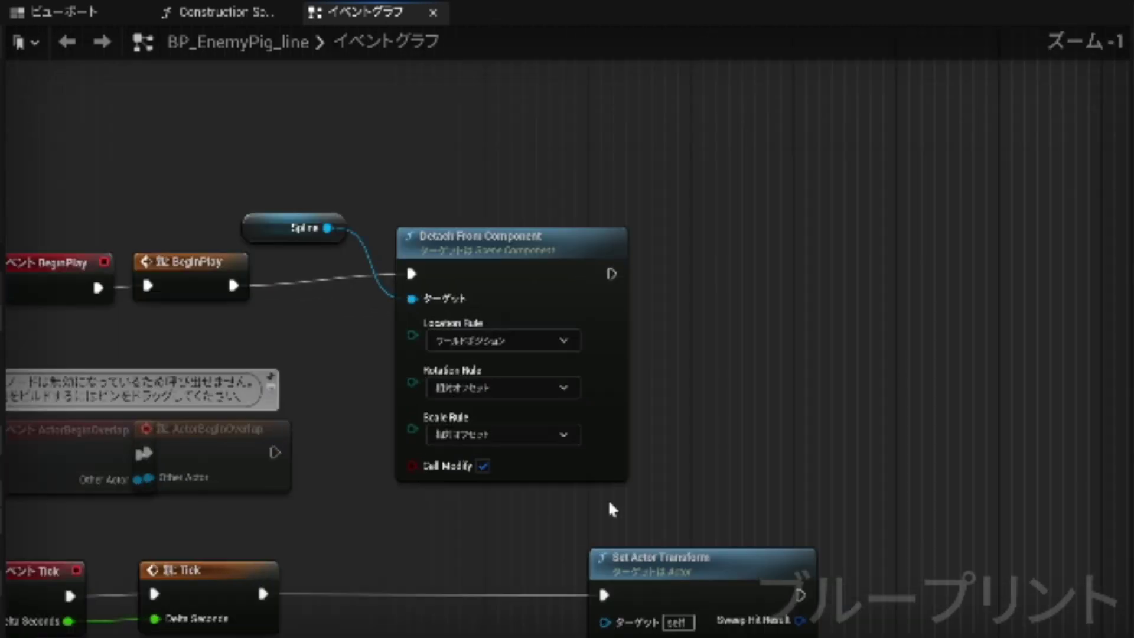
right_click_drag(608, 499, 590, 139)
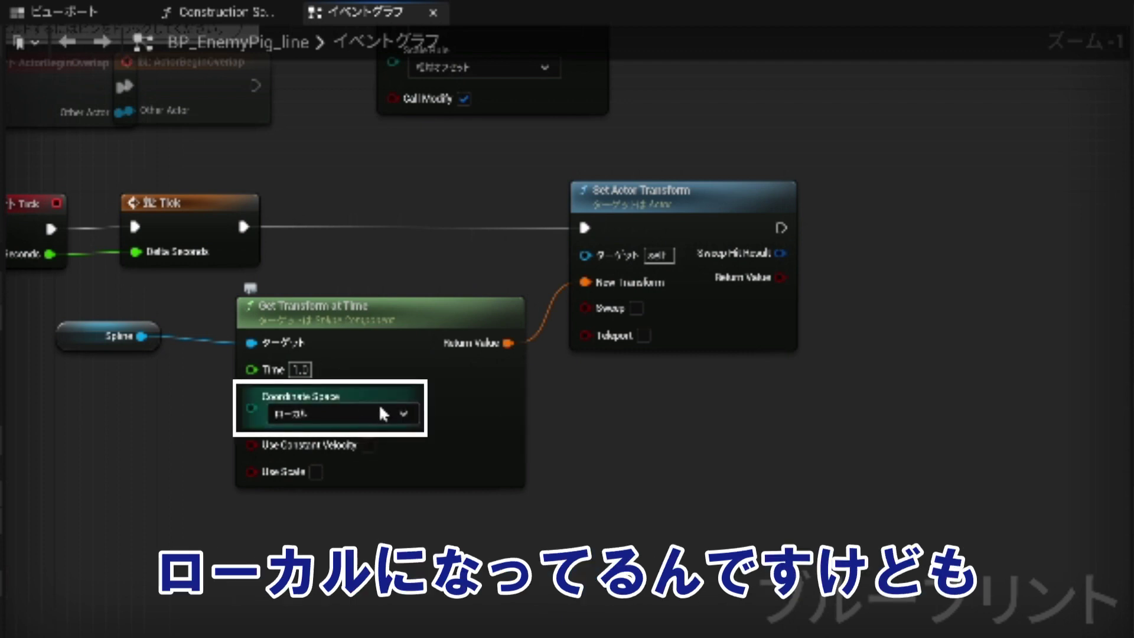
left_click(357, 417)
left_click(352, 444)
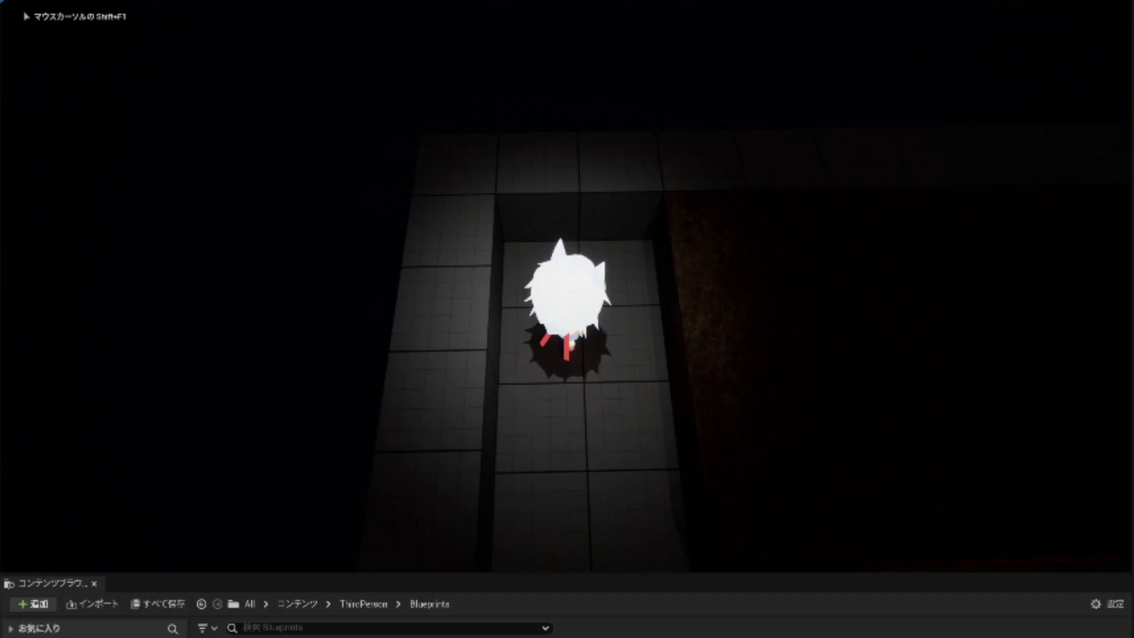
- Walk the character forward with W down the dark corridor to test the pig
key("w")
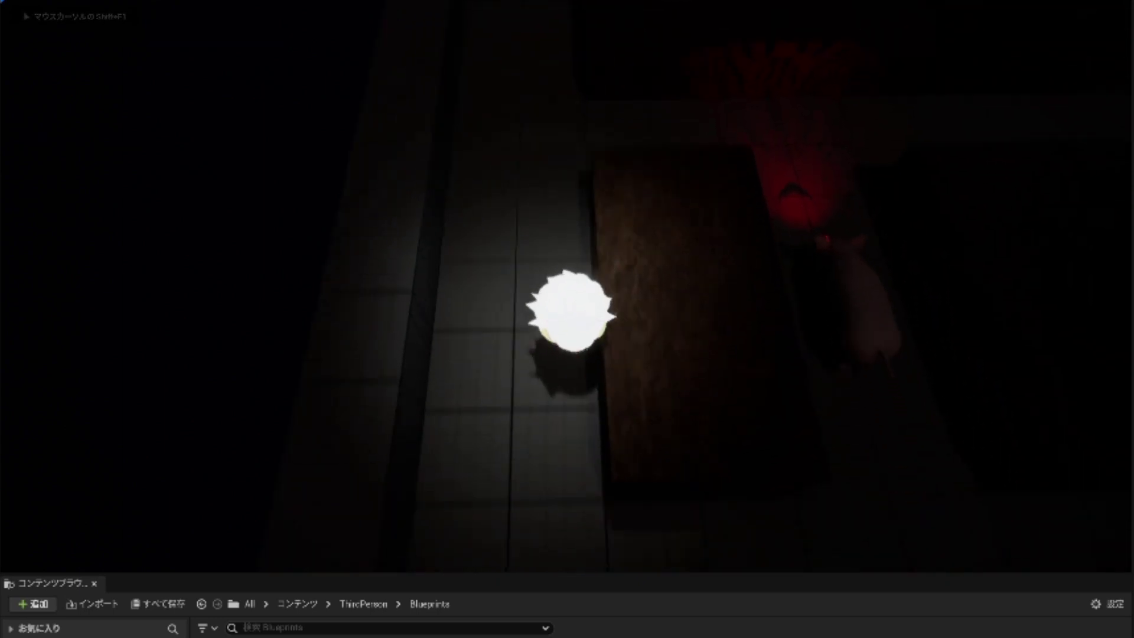
key("w")
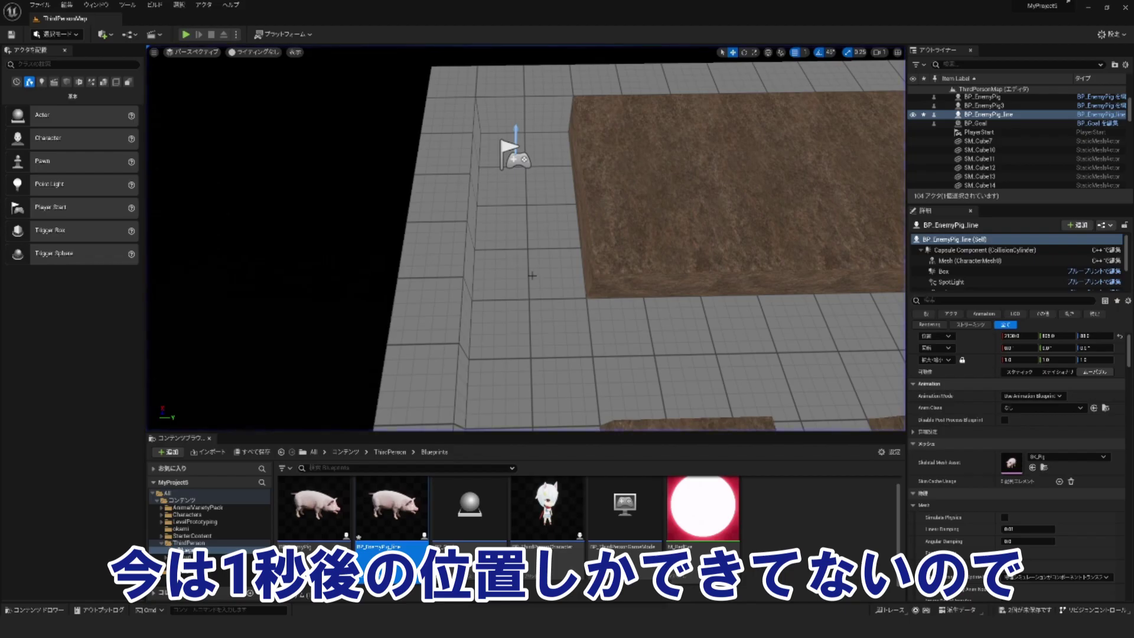
- Inspect the pig in the level viewport, switching to the rotate tool with E
scroll(533, 276, "down", 3)
scroll(647, 320, "down", 5)
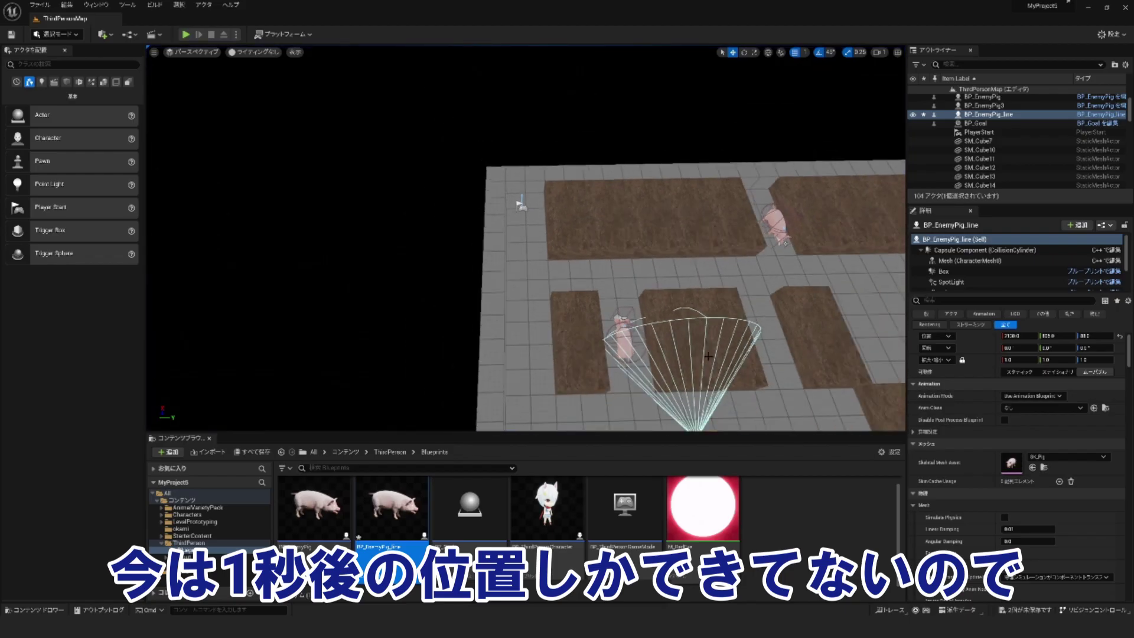
key("e")
scroll(639, 393, "up", 2)
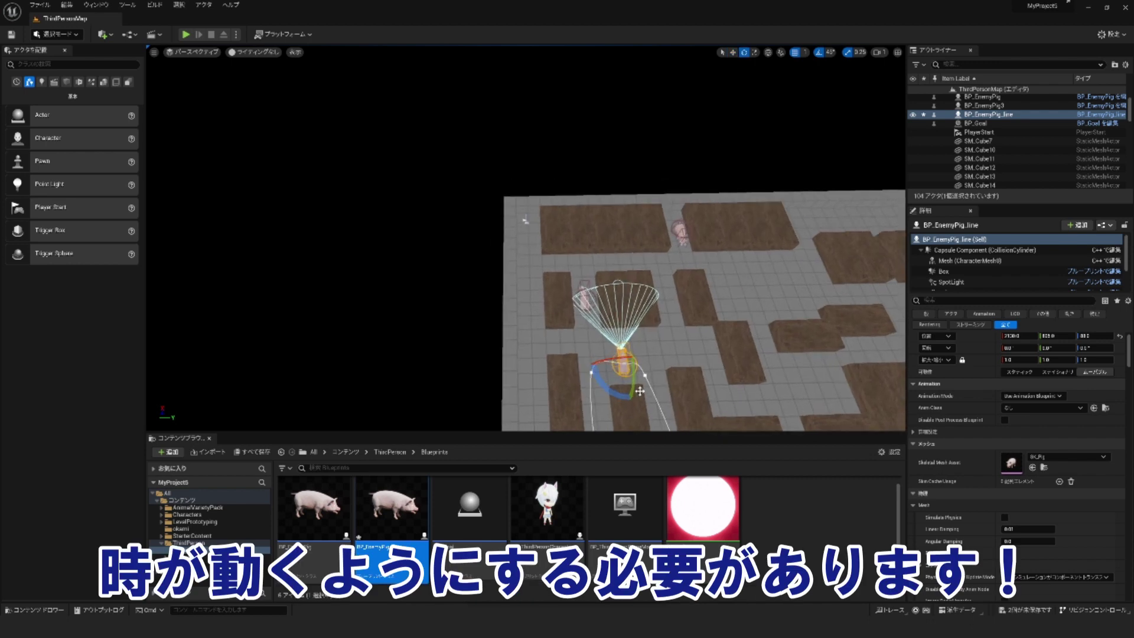
scroll(640, 396, "up", 2)
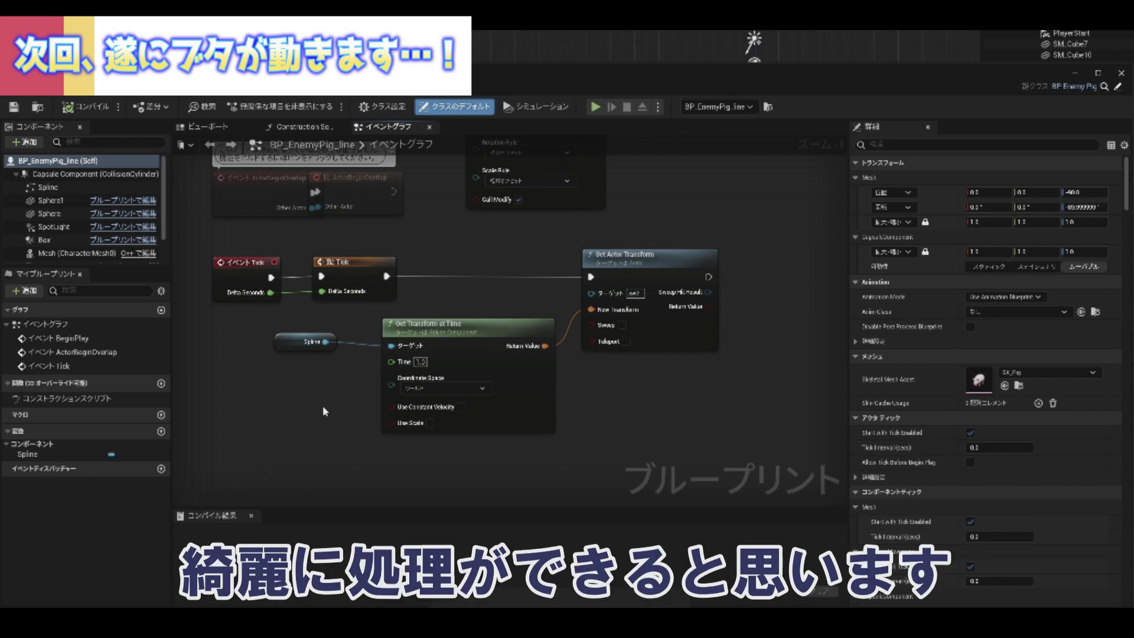
- Apply Split Struct Pin to Get Transform at Time's Return Value pin
right_click(547, 348)
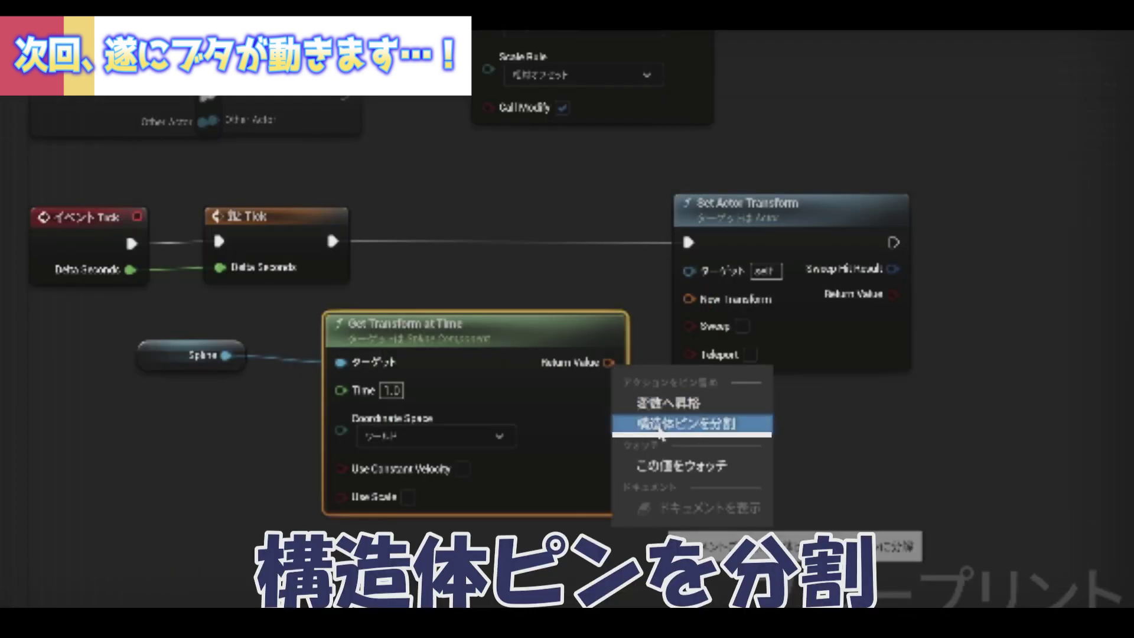
left_click(659, 428)
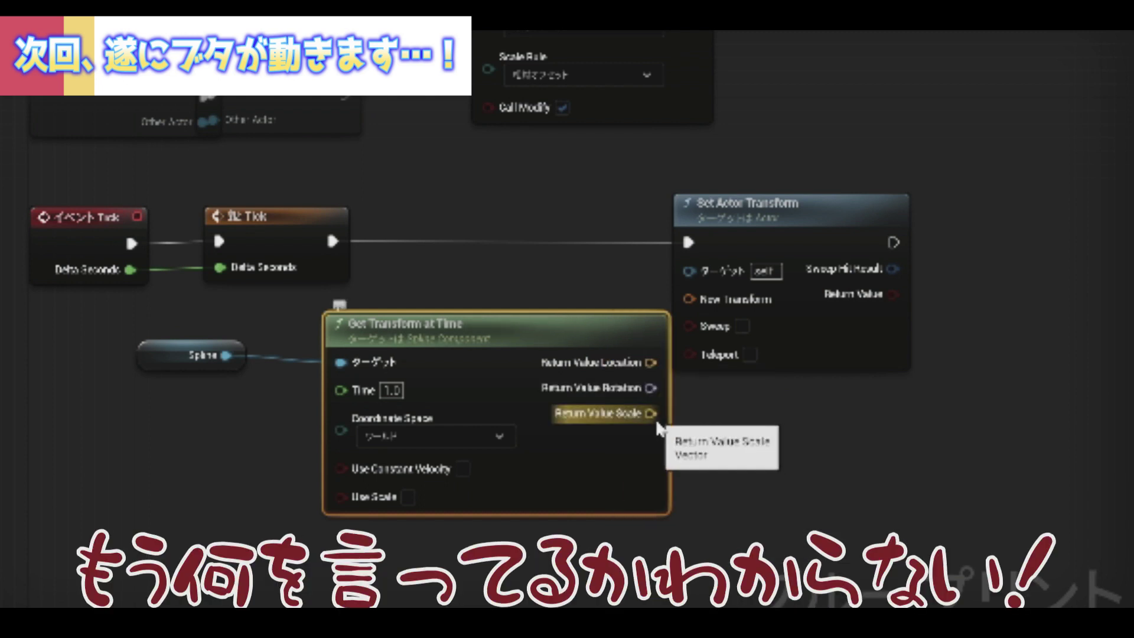